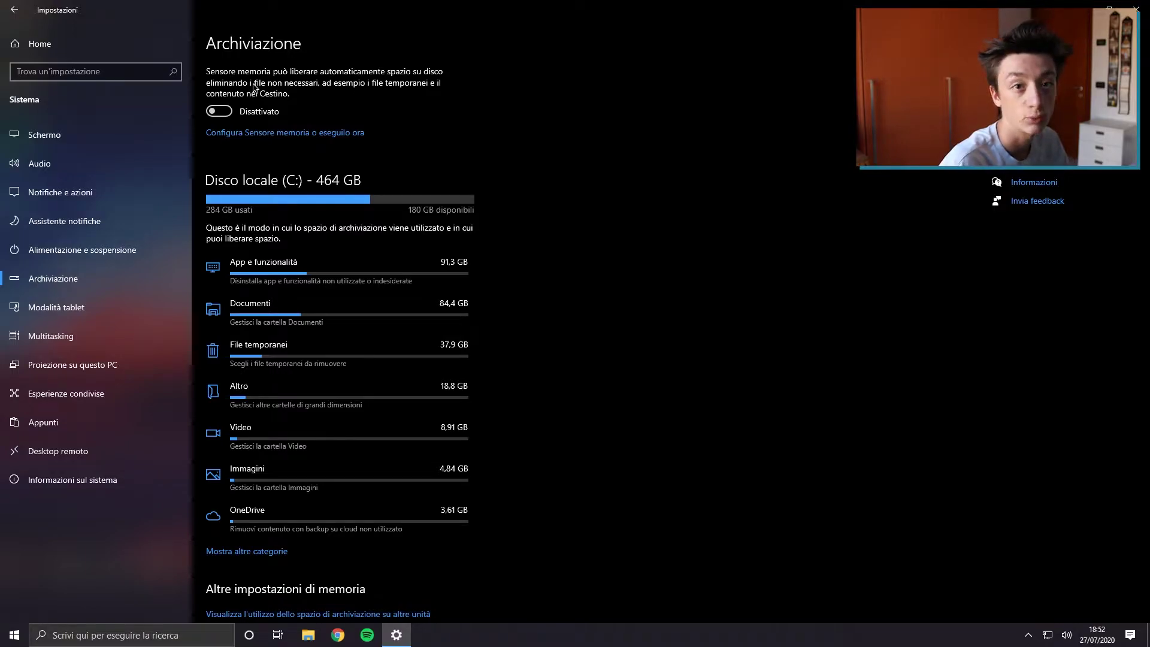
Turn on Sensore memoria and schedule it to run every month (Ogni mese) in its configuration page
{"action": "left_click", "coordinate": [220, 111]}
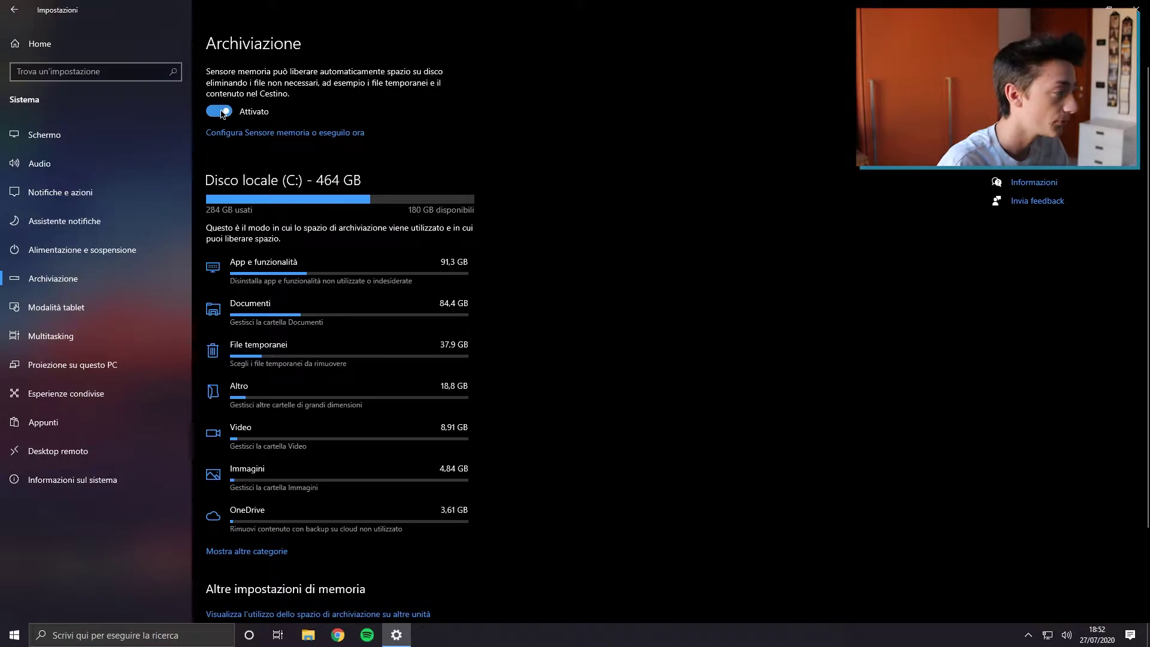
{"action": "left_click", "coordinate": [260, 133]}
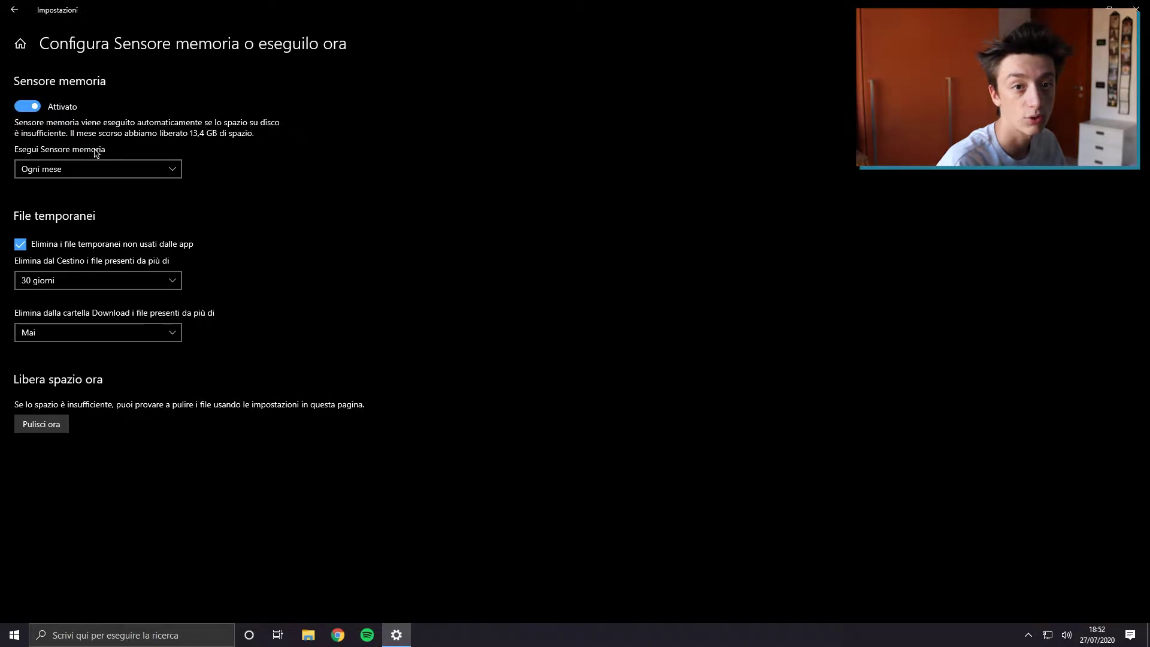
{"action": "left_click", "coordinate": [65, 170]}
{"action": "left_click", "coordinate": [65, 165]}
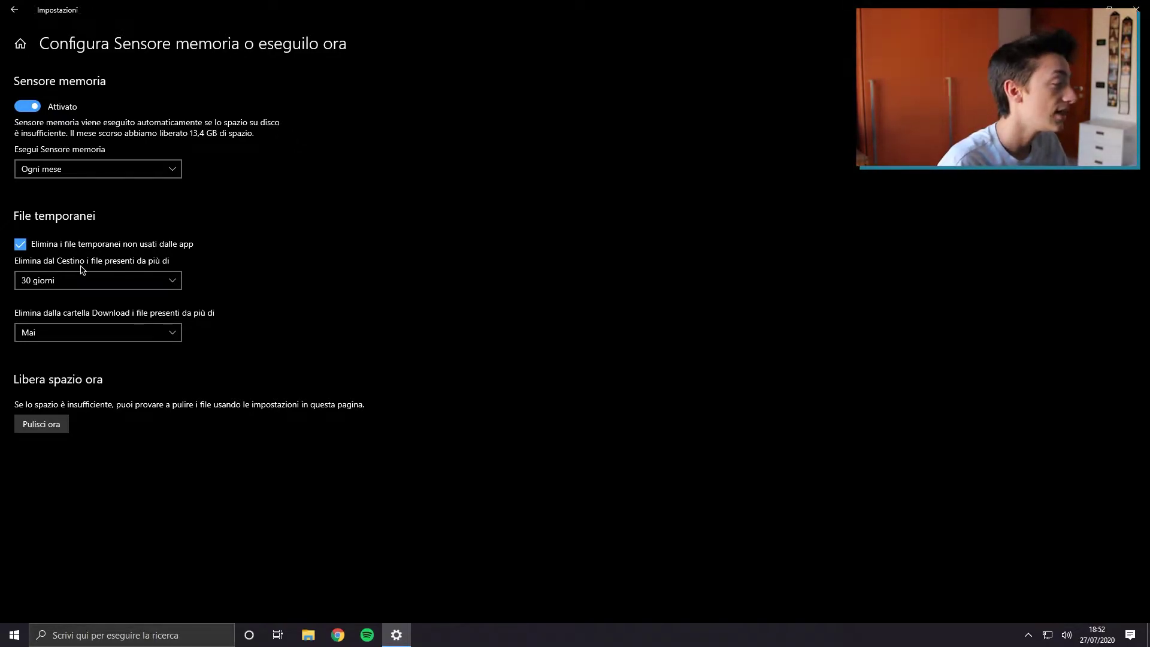
Set the deletion age for Recycle Bin and Download folder files to 60 giorni, and start the cleanup immediately
{"action": "left_click", "coordinate": [108, 285]}
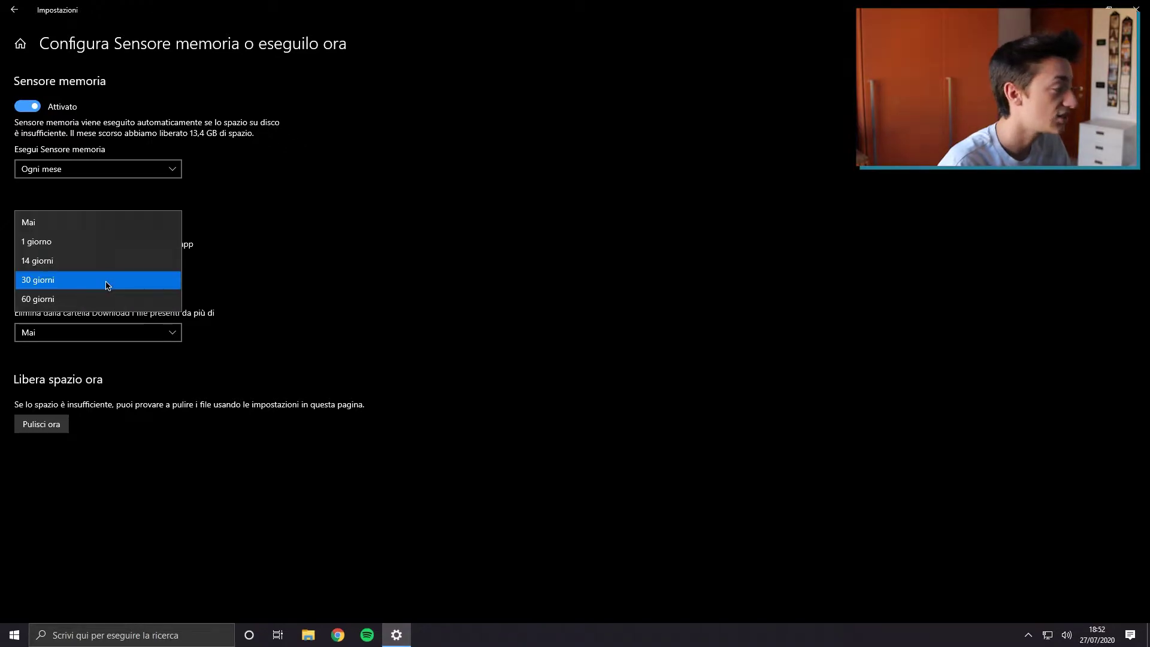
{"action": "left_click", "coordinate": [88, 300]}
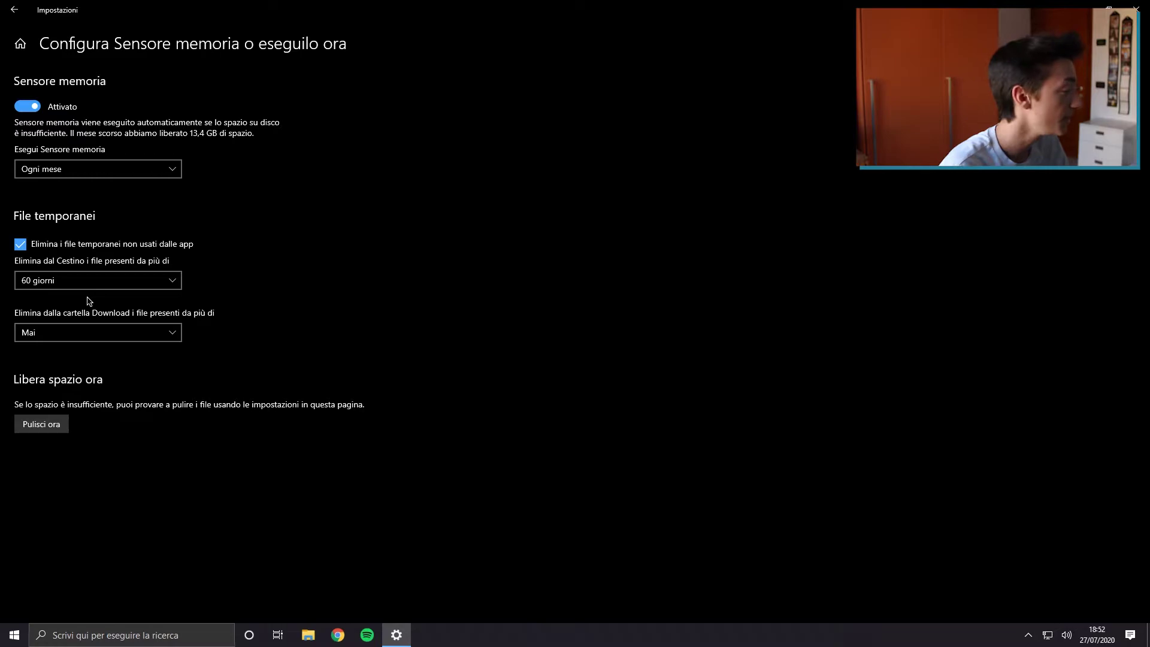
{"action": "left_click", "coordinate": [75, 337]}
{"action": "left_click", "coordinate": [39, 410]}
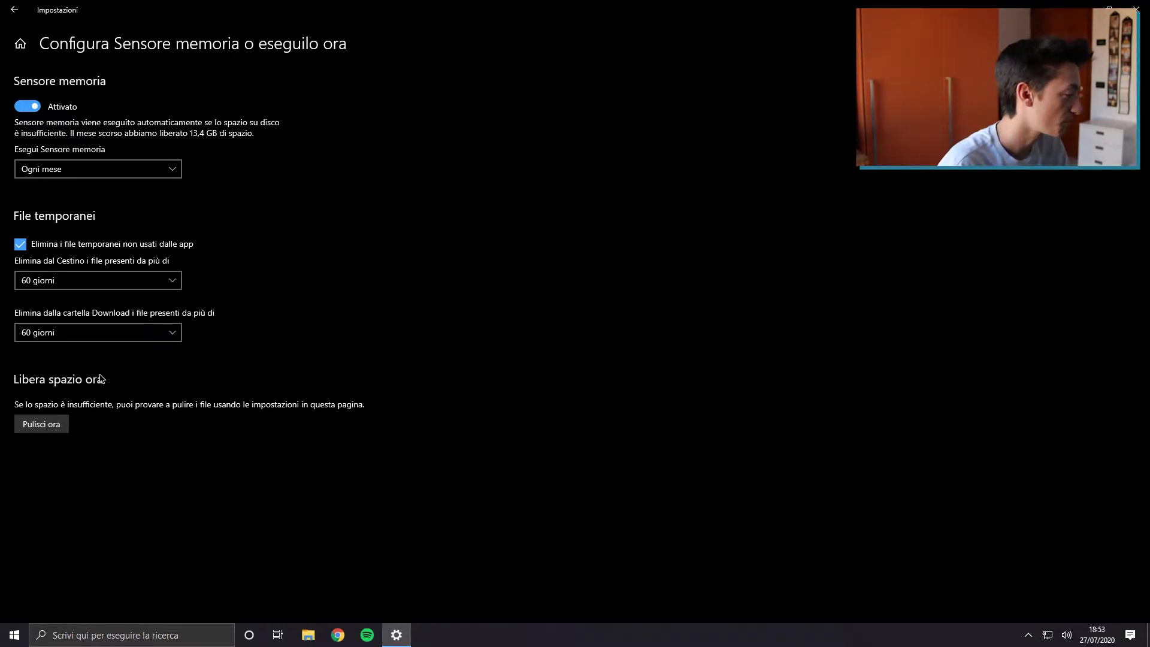
{"action": "left_click", "coordinate": [43, 424]}
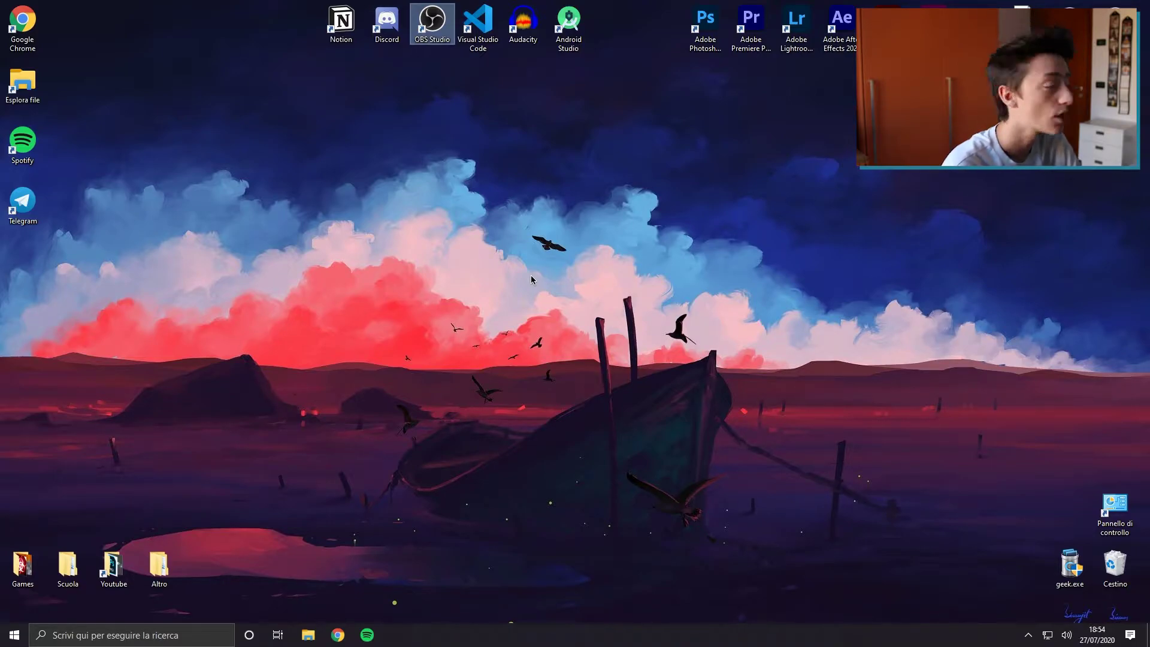
Find Candy Crush Soda Saga among the installed apps in Windows settings and uninstall it
{"action": "left_click", "coordinate": [14, 635]}
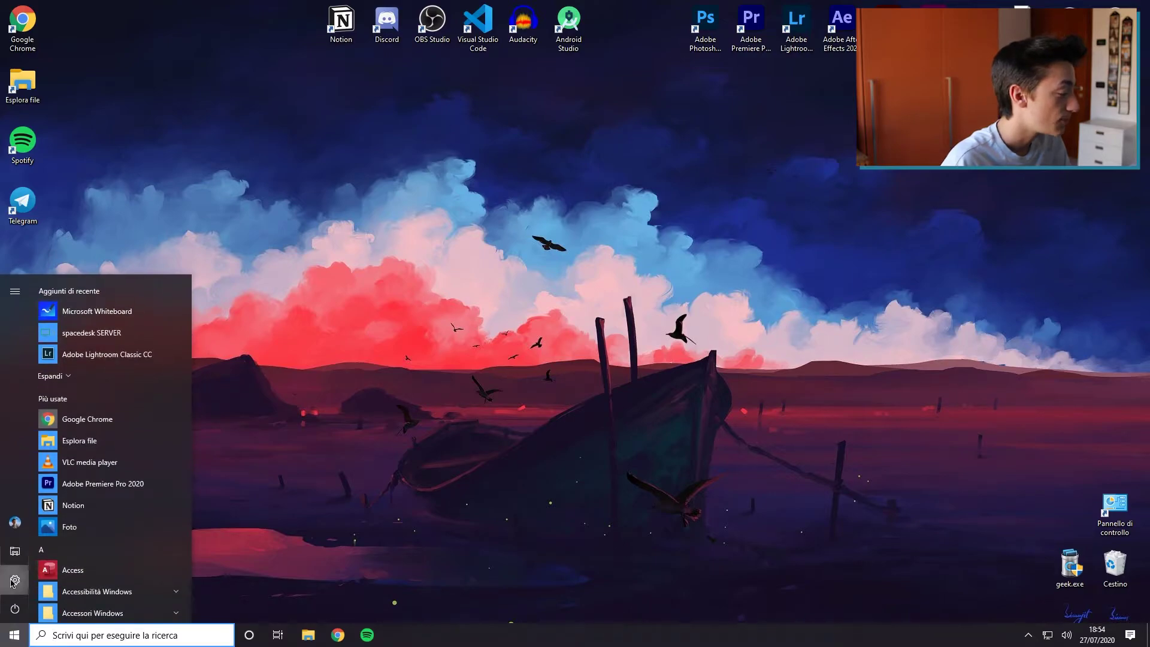
{"action": "left_click", "coordinate": [13, 580]}
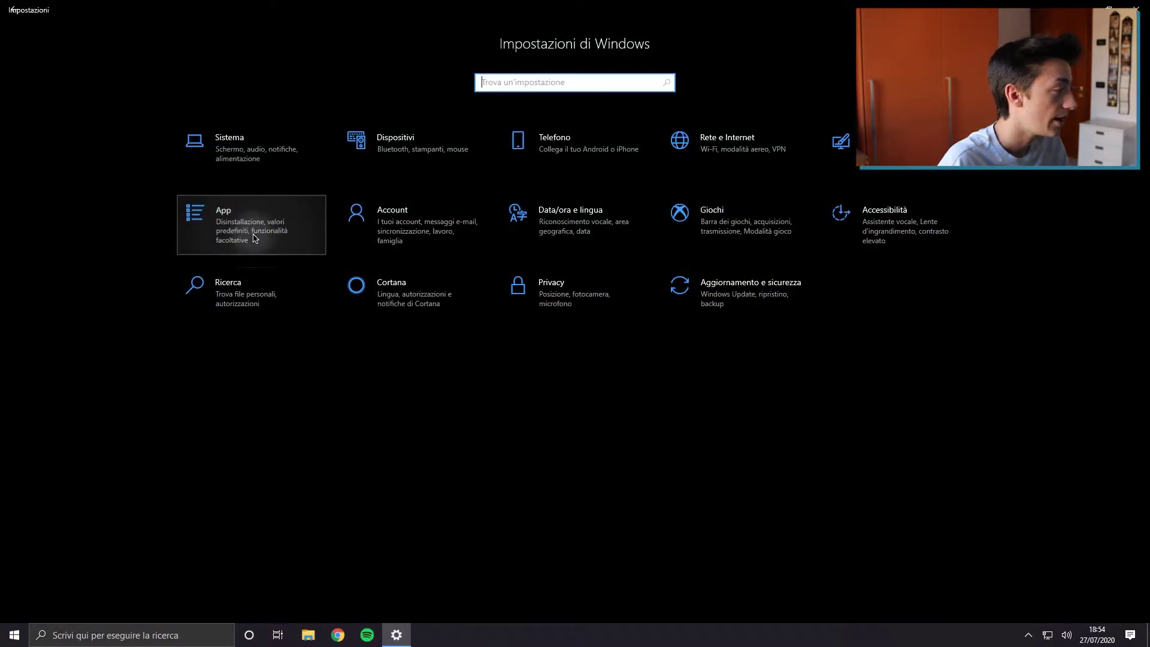
{"action": "left_click", "coordinate": [254, 238]}
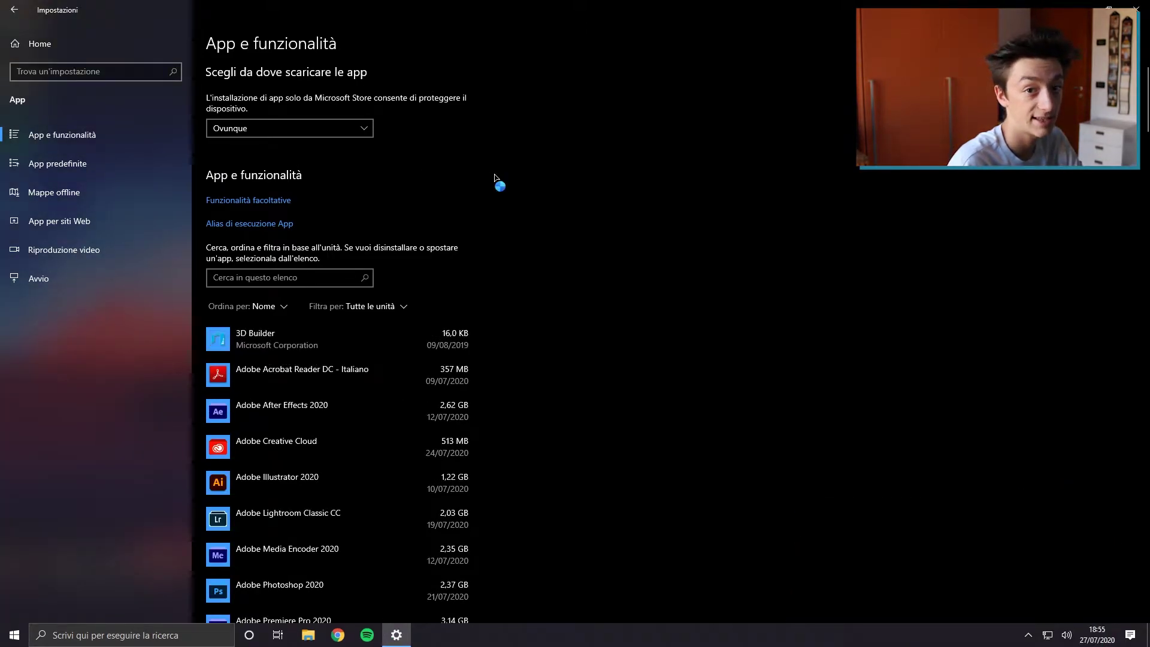
{"action": "scroll", "coordinate": [457, 185], "scroll_direction": "down", "scroll_amount": 5}
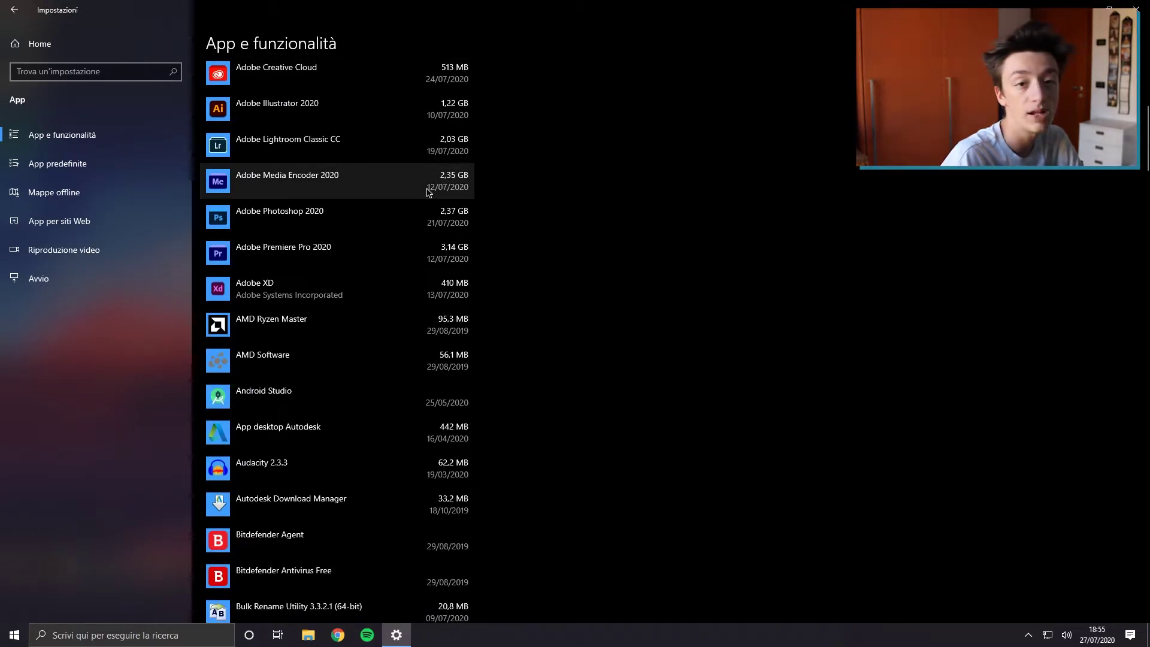
{"action": "scroll", "coordinate": [441, 326], "scroll_direction": "down", "scroll_amount": 2}
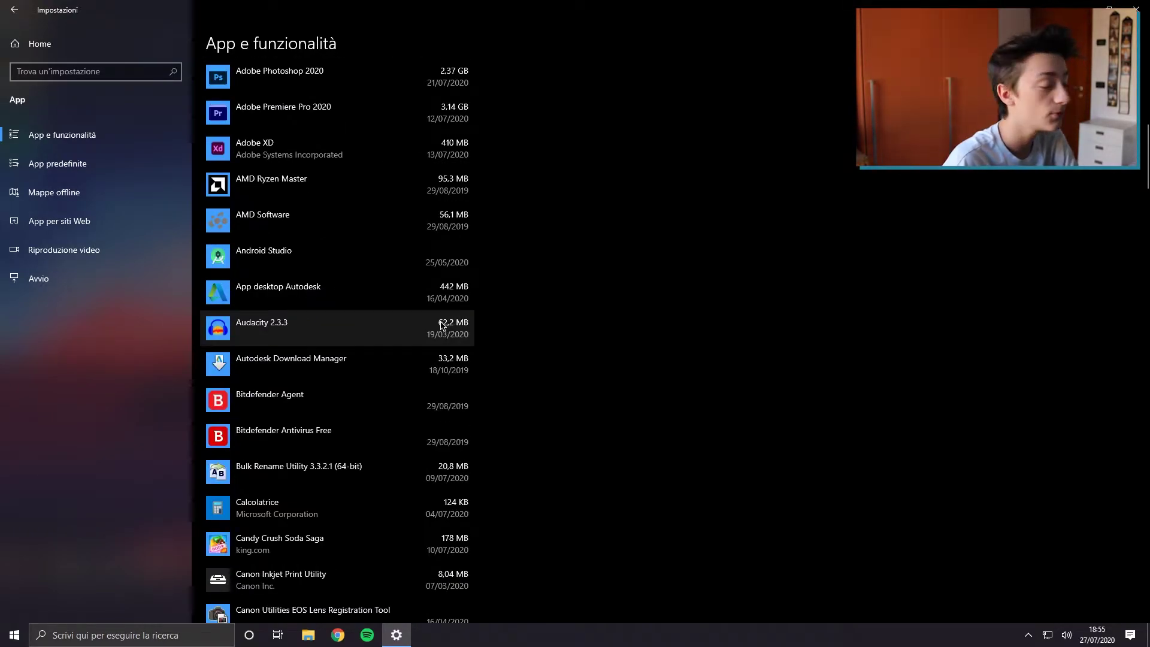
{"action": "scroll", "coordinate": [441, 325], "scroll_direction": "down", "scroll_amount": 1}
{"action": "left_click", "coordinate": [341, 457]}
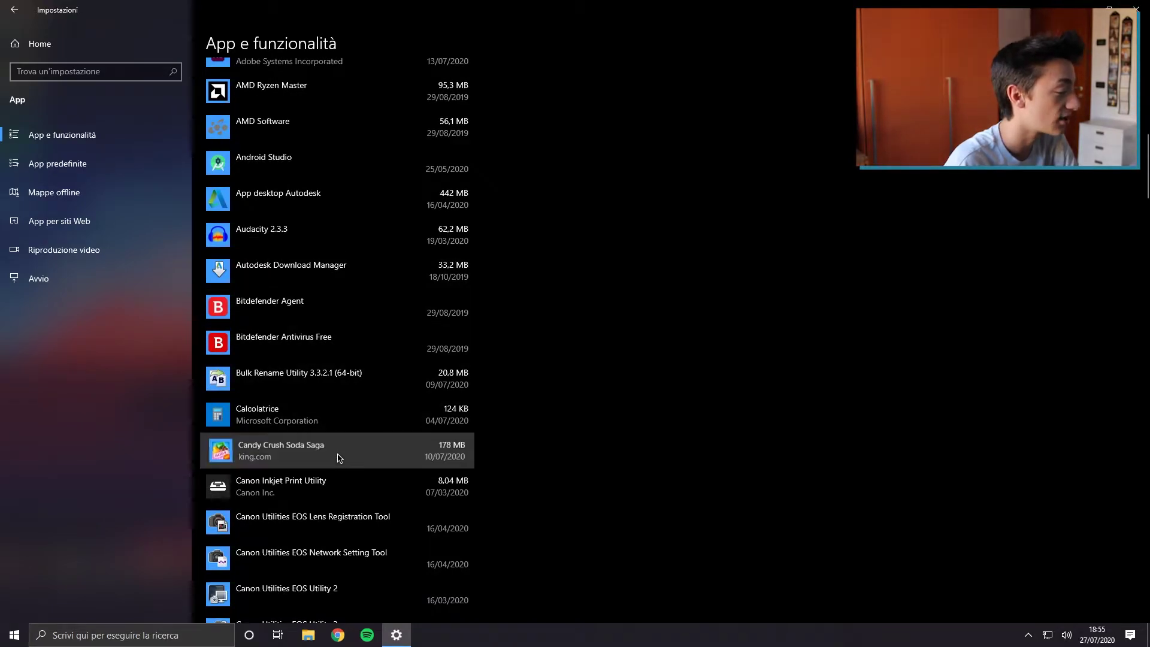
{"action": "left_click", "coordinate": [441, 454]}
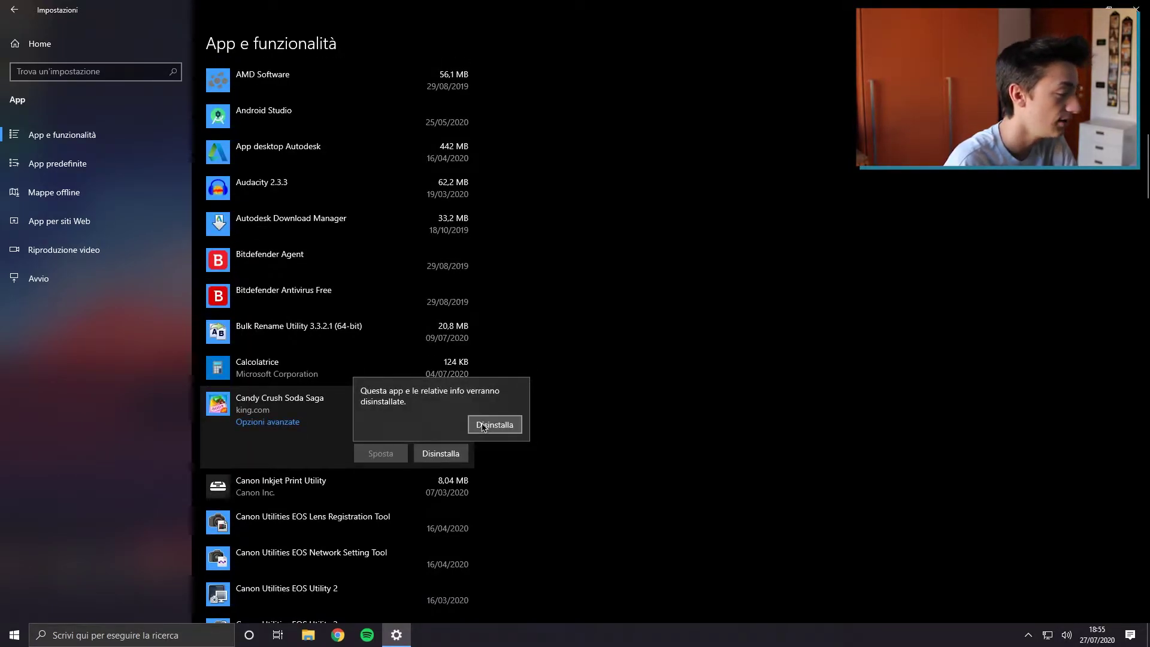
{"action": "left_click", "coordinate": [486, 426]}
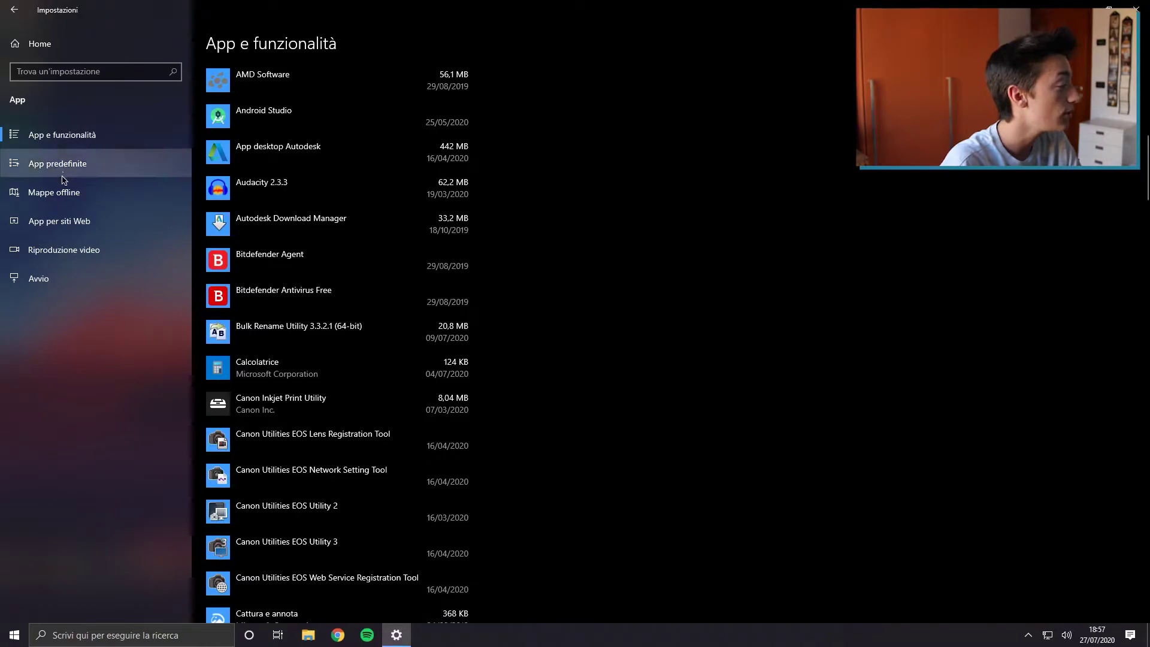
Delete all offline maps and turn off automatic map updates
{"action": "left_click", "coordinate": [61, 196]}
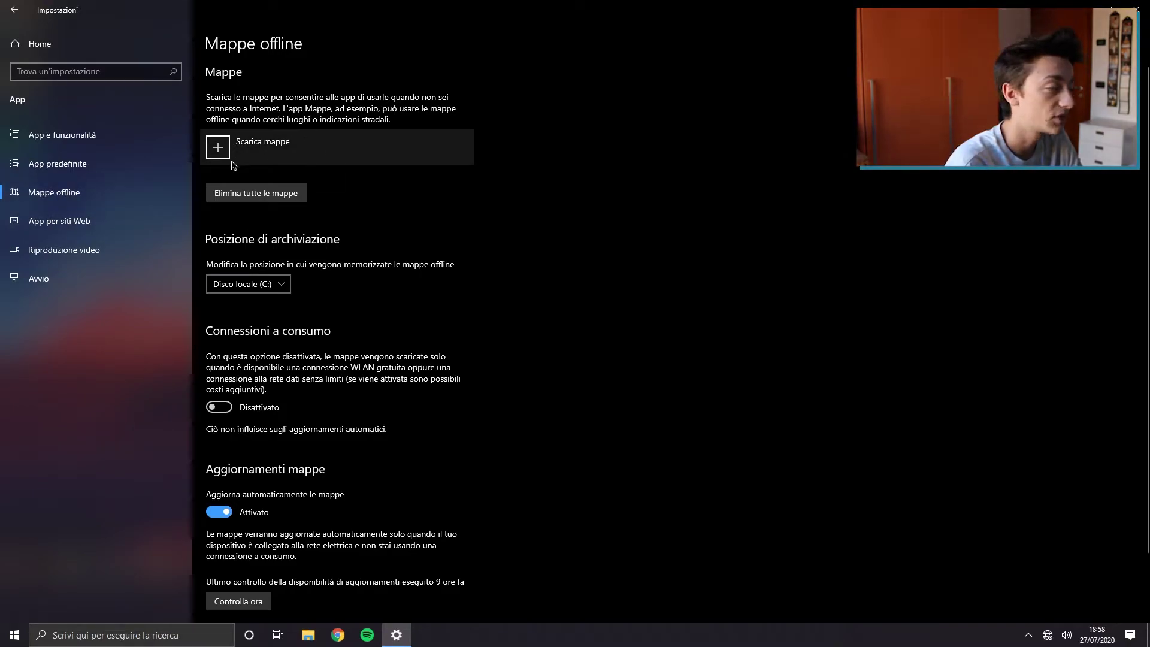
{"action": "left_click", "coordinate": [247, 194]}
{"action": "left_click", "coordinate": [297, 168]}
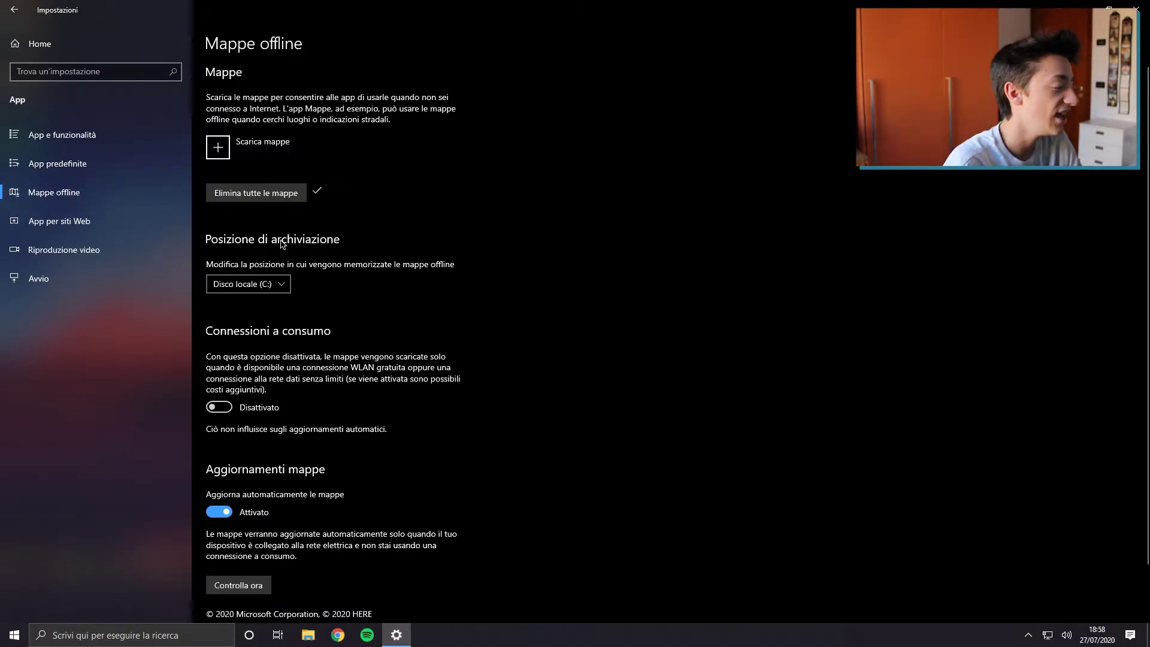
{"action": "scroll", "coordinate": [278, 246], "scroll_direction": "down", "scroll_amount": 2}
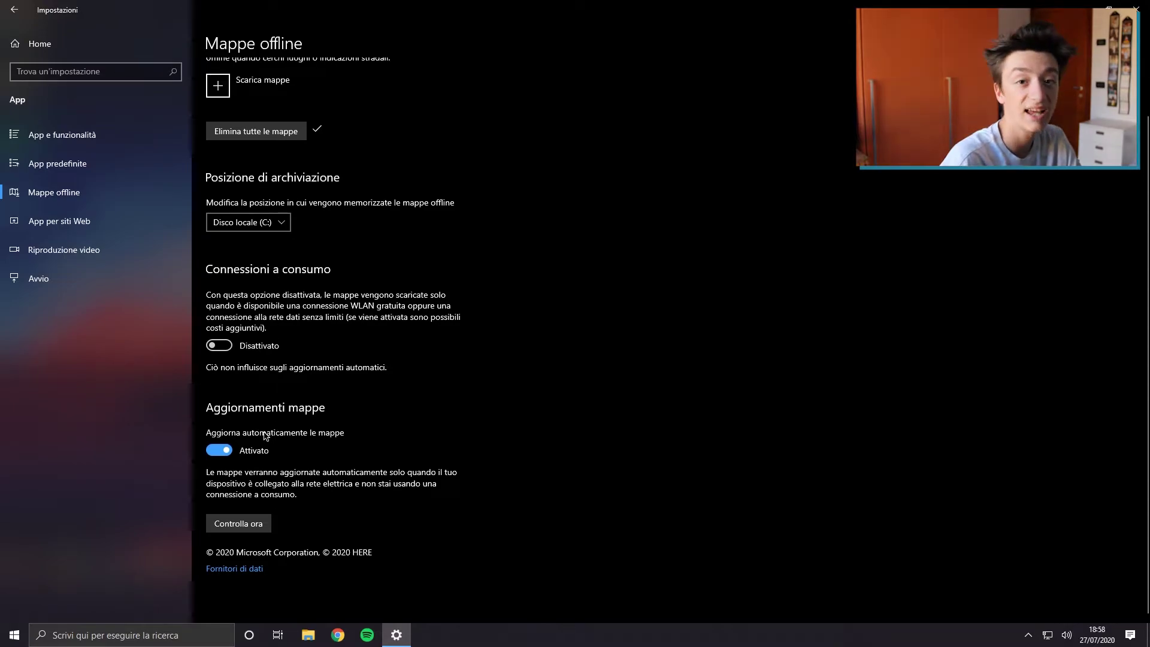
{"action": "left_click", "coordinate": [217, 454]}
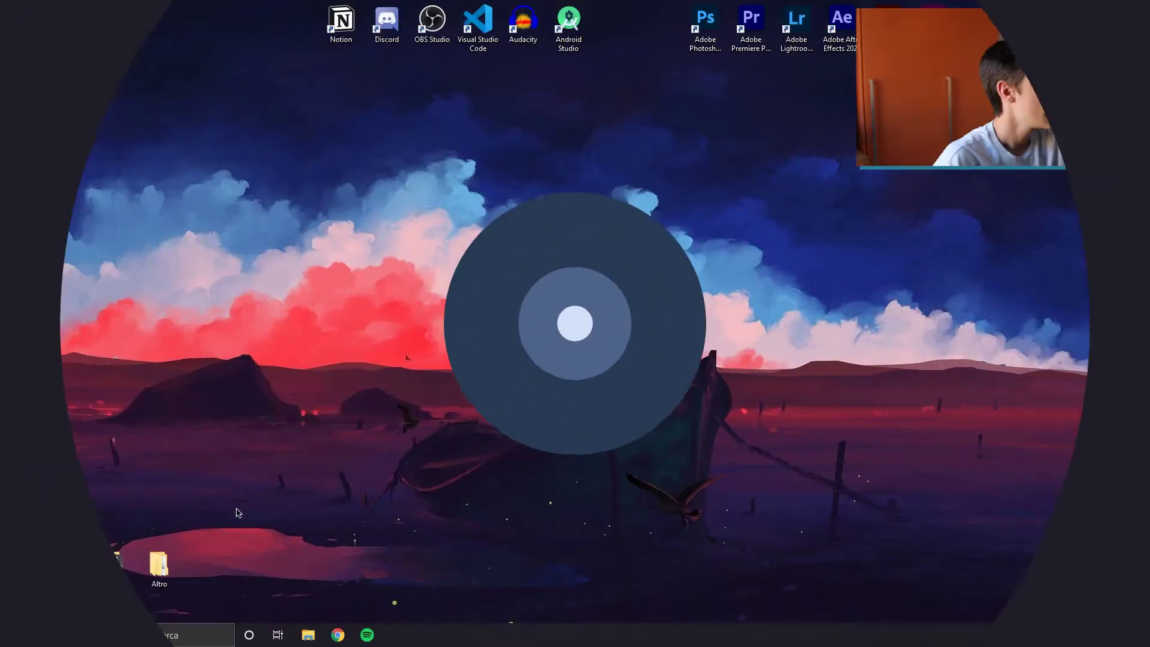
Reopen Windows settings and go to the background app permissions (App in background) under Privacy
{"action": "left_click", "coordinate": [1, 644]}
{"action": "left_click", "coordinate": [15, 579]}
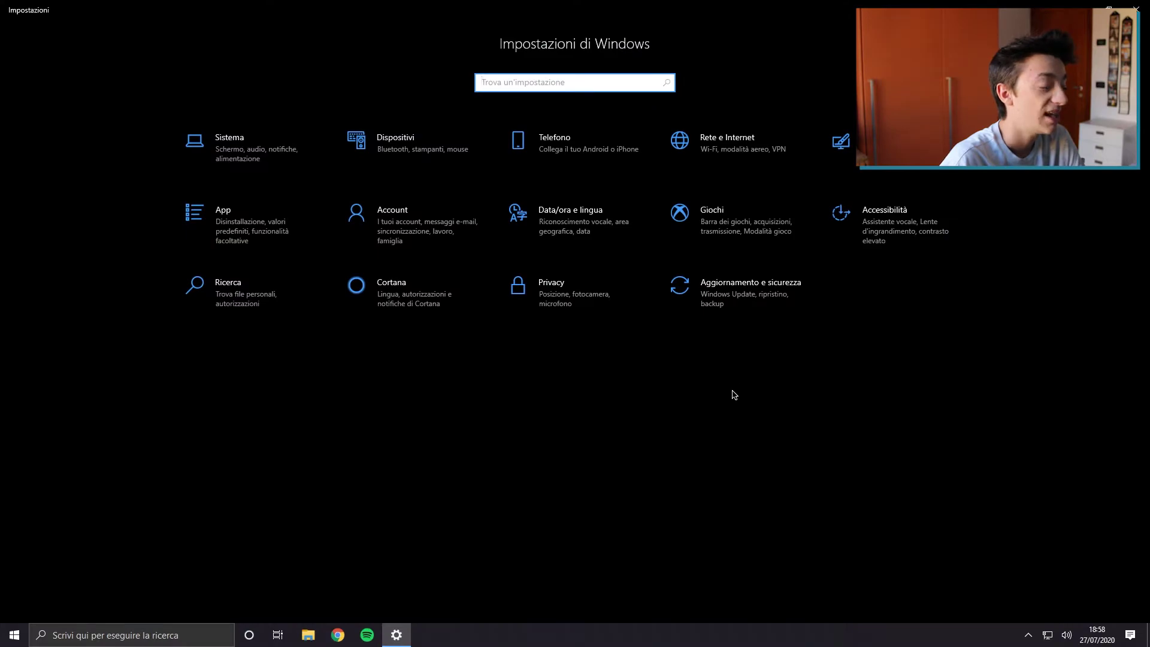
{"action": "left_click", "coordinate": [599, 299]}
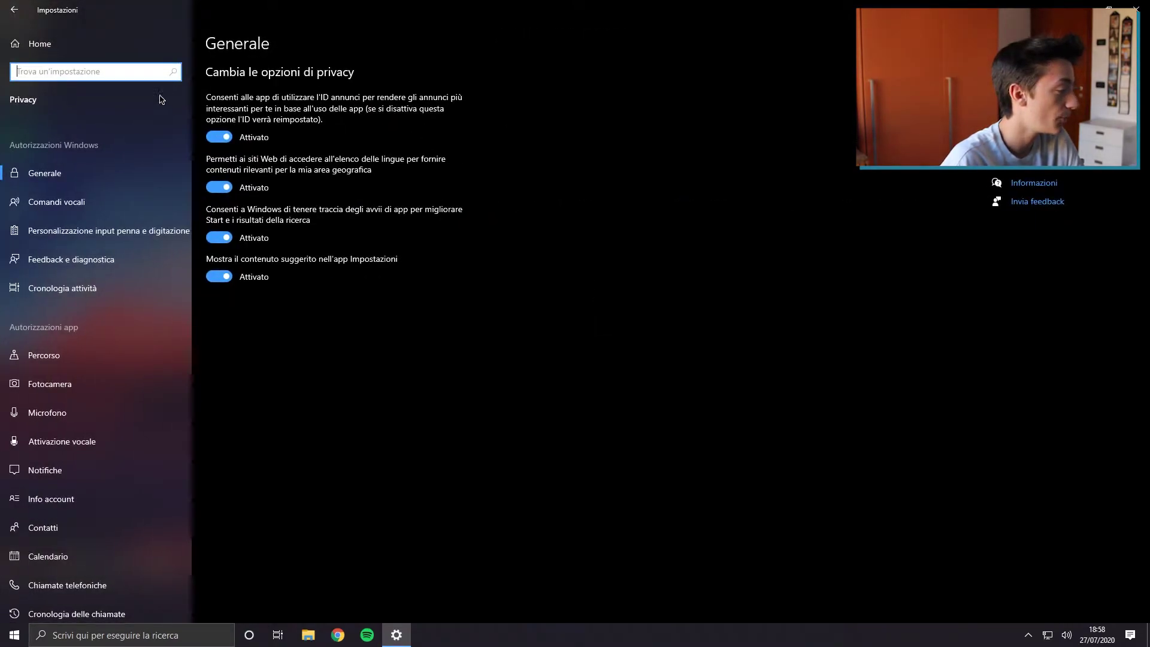
{"action": "scroll", "coordinate": [114, 339], "scroll_direction": "down", "scroll_amount": 6}
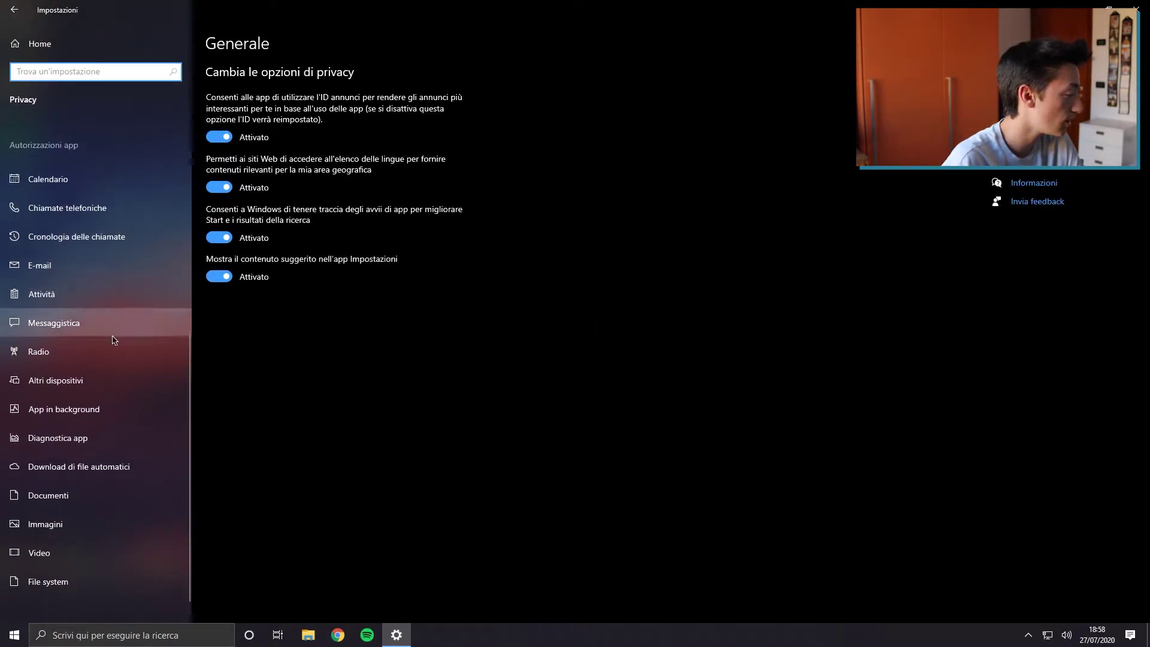
{"action": "left_click", "coordinate": [95, 410]}
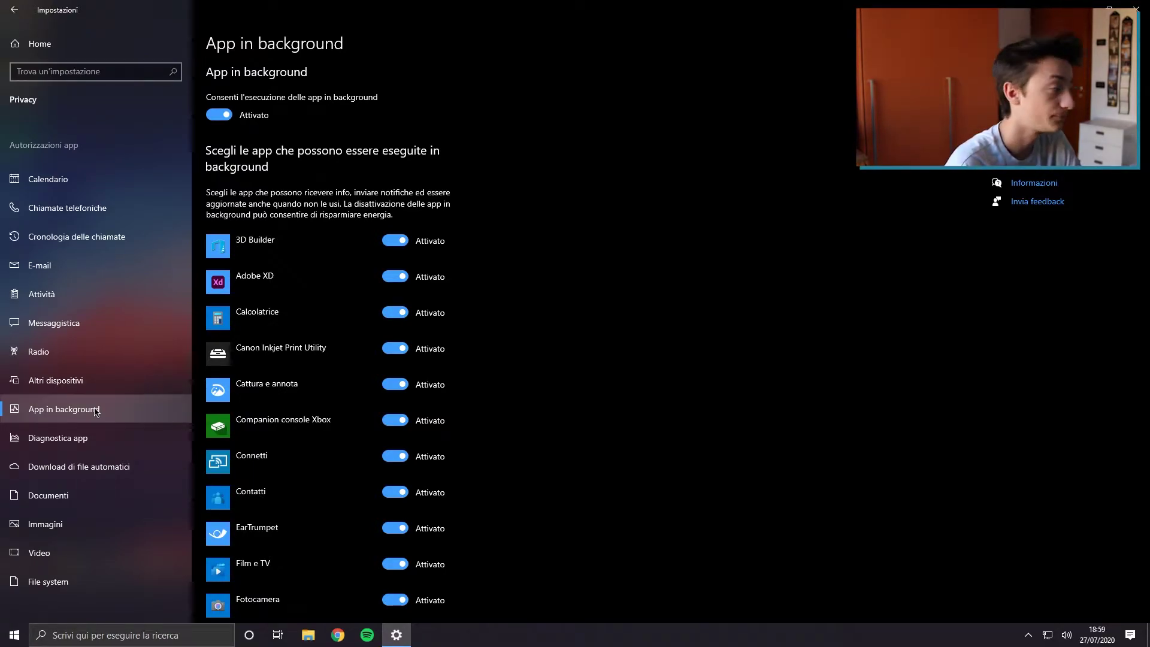
Disable background execution for unneeded apps, including Adobe XD, Calcolatrice, Cattura e annota, Contatti and Fotocamera, leaving Canon Inkjet Print Utility, Connetti and EarTrumpet enabled
{"action": "left_click", "coordinate": [395, 276]}
{"action": "left_click", "coordinate": [395, 312]}
{"action": "scroll", "coordinate": [395, 240], "scroll_direction": "down", "scroll_amount": 3}
{"action": "left_click", "coordinate": [395, 198]}
{"action": "left_click", "coordinate": [395, 234]}
{"action": "scroll", "coordinate": [395, 228], "scroll_direction": "down", "scroll_amount": 2}
{"action": "left_click", "coordinate": [395, 212]}
{"action": "scroll", "coordinate": [395, 219], "scroll_direction": "down", "scroll_amount": 2}
{"action": "left_click", "coordinate": [395, 207]}
{"action": "left_click", "coordinate": [394, 240]}
{"action": "left_click", "coordinate": [395, 312]}
{"action": "left_click", "coordinate": [395, 387]}
{"action": "left_click", "coordinate": [395, 490]}
{"action": "scroll", "coordinate": [419, 351], "scroll_direction": "down", "scroll_amount": 5}
{"action": "left_click", "coordinate": [395, 261]}
{"action": "left_click", "coordinate": [395, 333]}
{"action": "left_click", "coordinate": [395, 406]}
{"action": "left_click", "coordinate": [395, 477]}
{"action": "left_click", "coordinate": [395, 550]}
{"action": "scroll", "coordinate": [396, 540], "scroll_direction": "down", "scroll_amount": 5}
{"action": "left_click", "coordinate": [395, 341]}
{"action": "left_click", "coordinate": [395, 377]}
{"action": "left_click", "coordinate": [395, 413]}
{"action": "left_click", "coordinate": [395, 448]}
{"action": "left_click", "coordinate": [395, 485]}
{"action": "left_click", "coordinate": [395, 521]}
{"action": "left_click", "coordinate": [395, 556]}
{"action": "scroll", "coordinate": [470, 506], "scroll_direction": "up", "scroll_amount": 15}
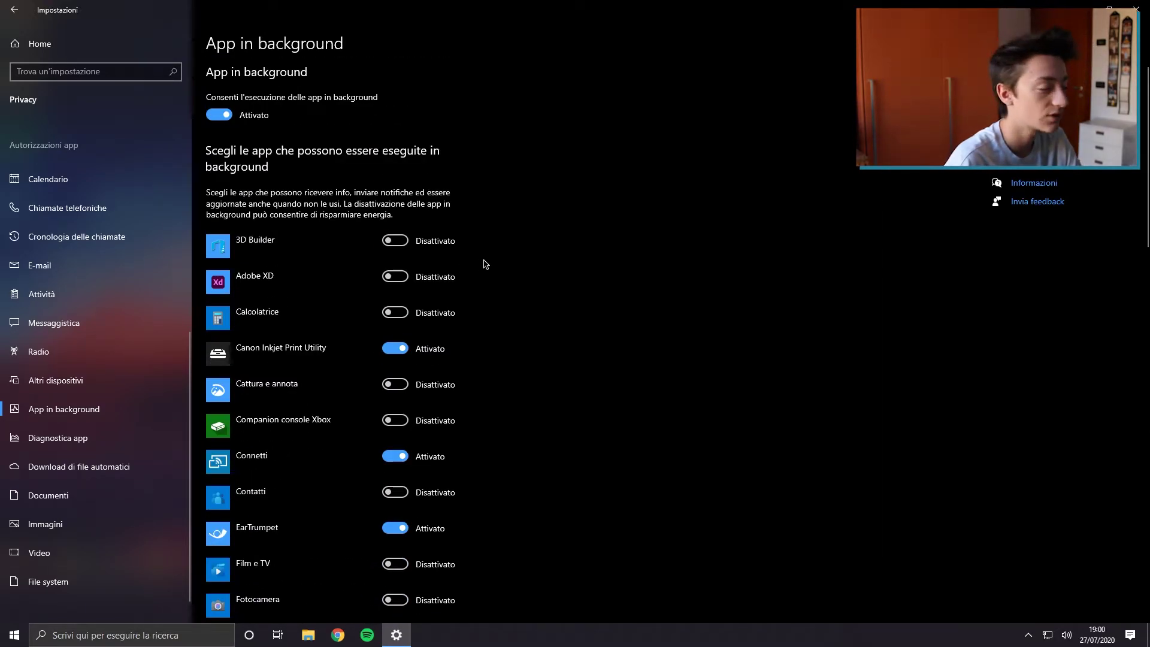
{"action": "scroll", "coordinate": [486, 264], "scroll_direction": "down", "scroll_amount": 5}
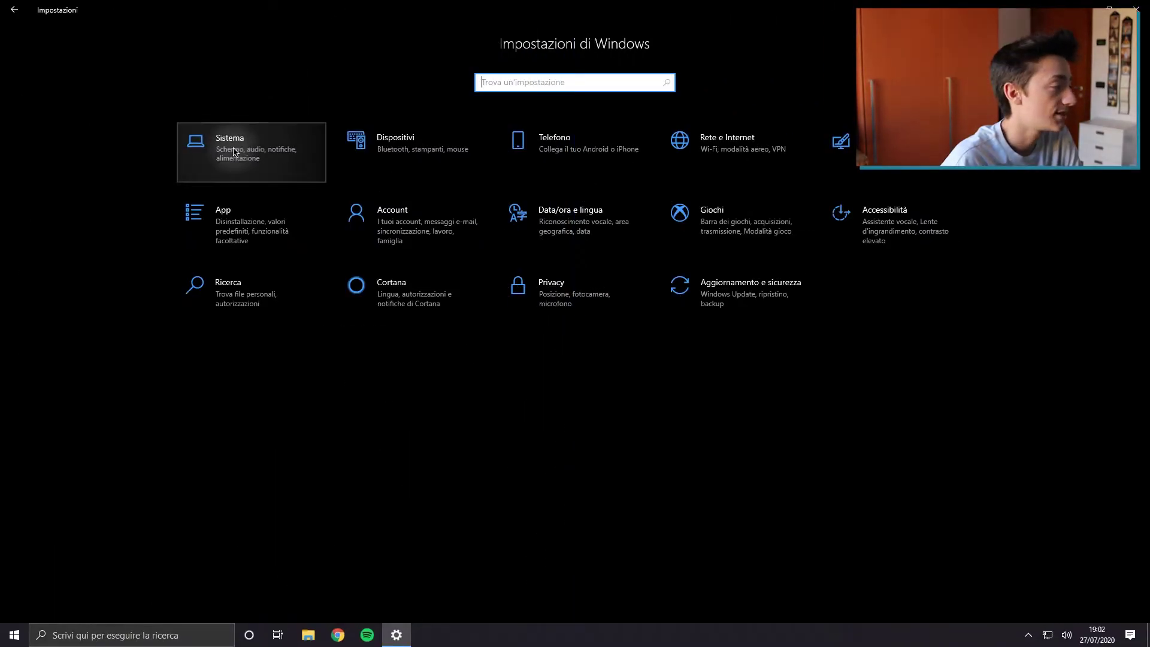
In the system notification settings, turn off notifications from unneeded senders, including AutoPlay, Cattura e annota, Cortana and Foto
{"action": "left_click", "coordinate": [233, 152]}
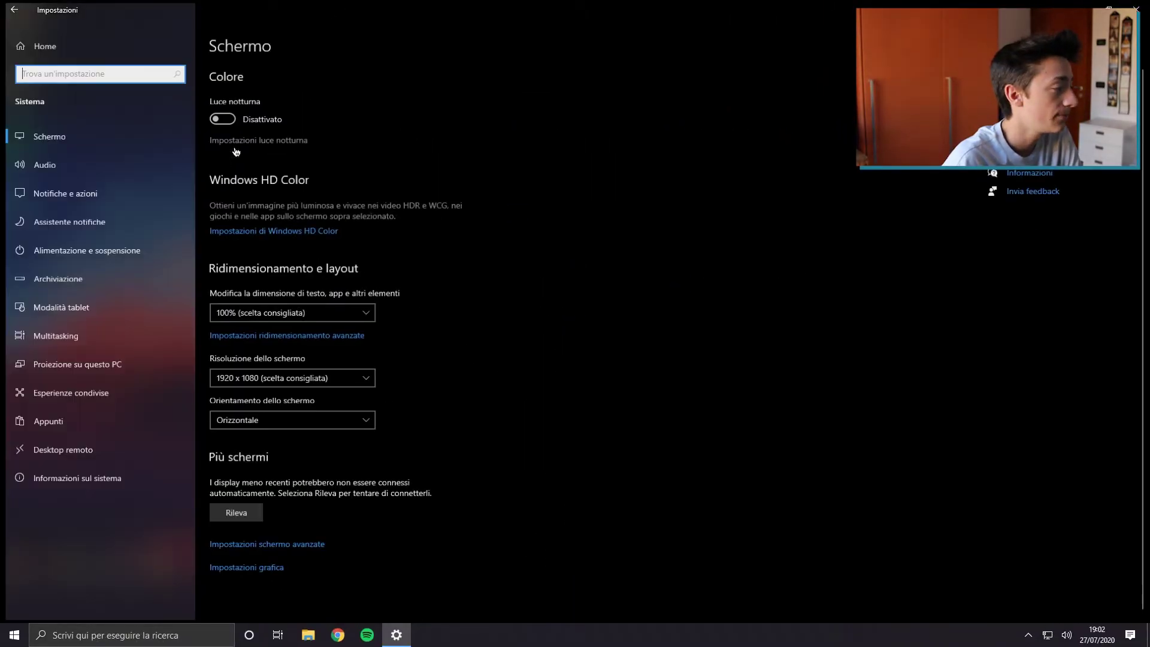
{"action": "left_click", "coordinate": [52, 193]}
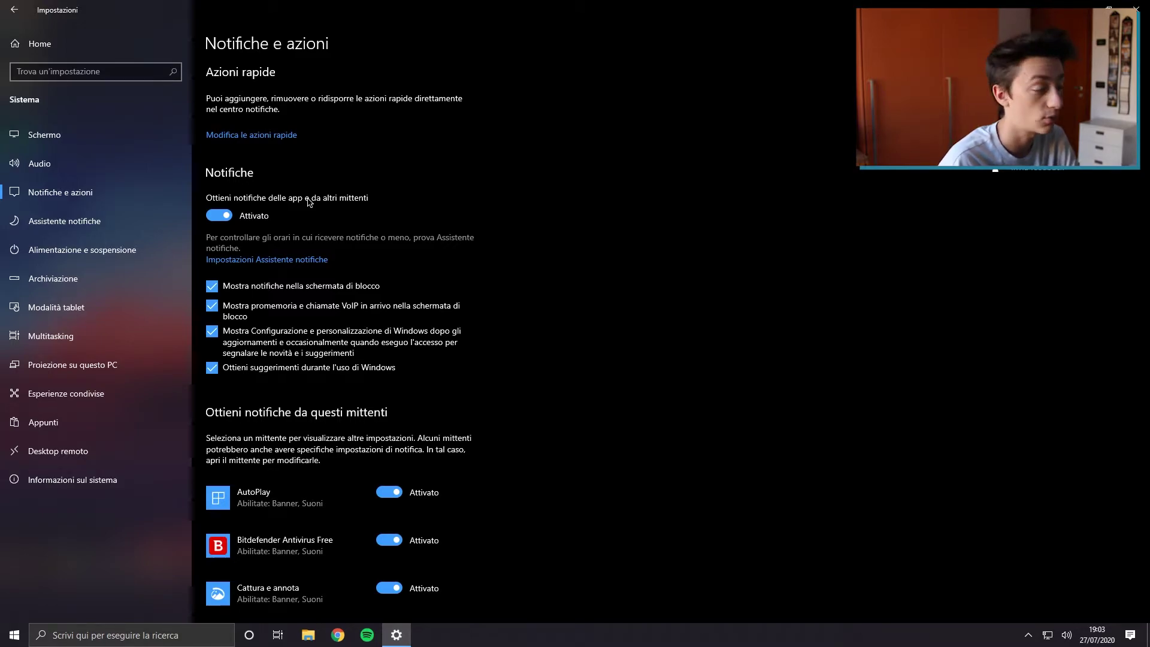
{"action": "scroll", "coordinate": [309, 203], "scroll_direction": "down", "scroll_amount": 5}
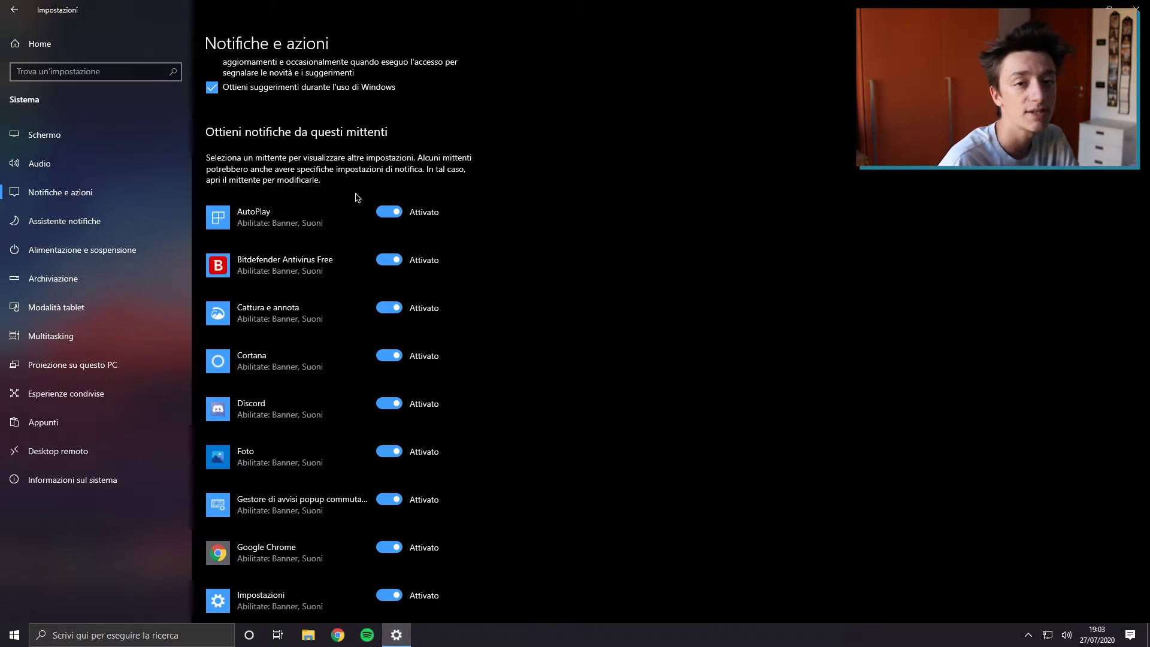
{"action": "left_click", "coordinate": [389, 212]}
{"action": "left_click", "coordinate": [389, 308]}
{"action": "left_click", "coordinate": [389, 356]}
{"action": "left_click", "coordinate": [389, 452]}
{"action": "scroll", "coordinate": [387, 360], "scroll_direction": "down", "scroll_amount": 3}
{"action": "left_click", "coordinate": [389, 406]}
{"action": "scroll", "coordinate": [390, 412], "scroll_direction": "down", "scroll_amount": 4}
{"action": "left_click", "coordinate": [390, 405]}
{"action": "left_click", "coordinate": [389, 452]}
{"action": "left_click", "coordinate": [390, 499]}
{"action": "left_click", "coordinate": [389, 548]}
{"action": "scroll", "coordinate": [489, 461], "scroll_direction": "up", "scroll_amount": 8}
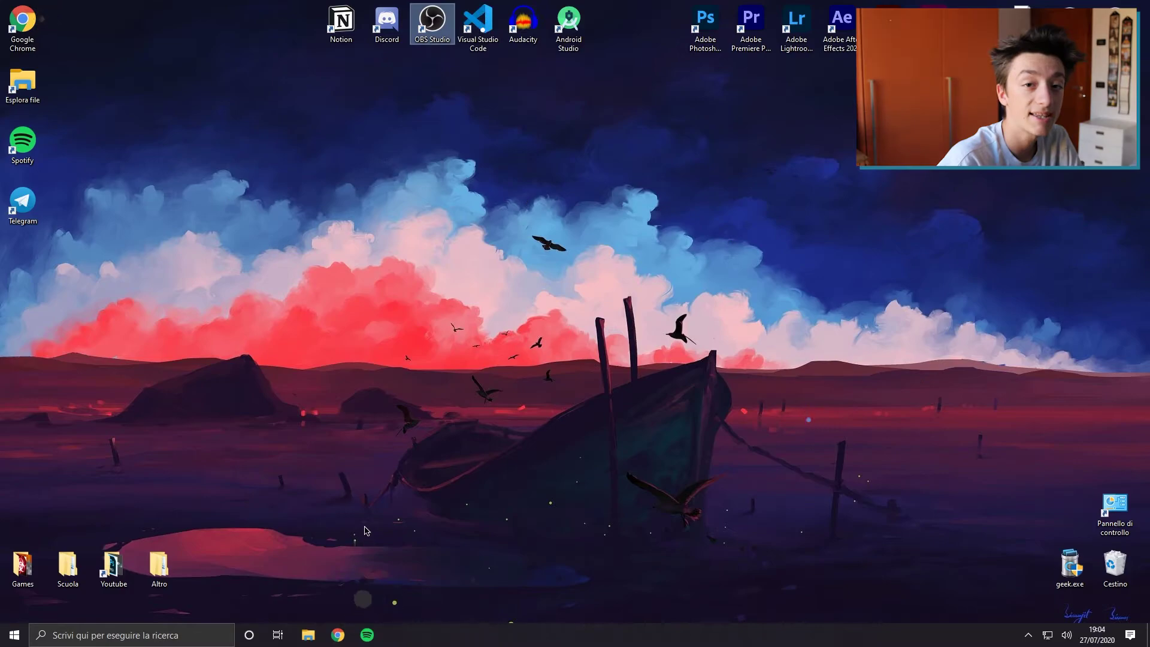
Open System Configuration and hide all Microsoft services in its list of services
{"action": "left_click", "coordinate": [154, 636]}
{"action": "type", "text": "msco"}
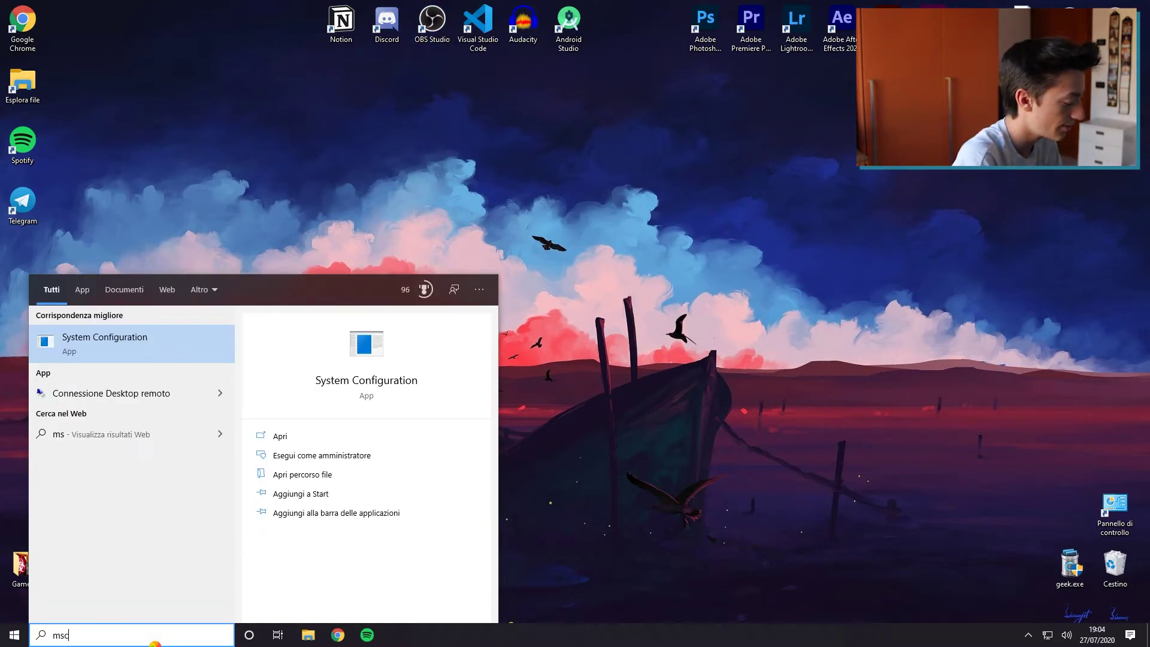
{"action": "key", "text": "Return"}
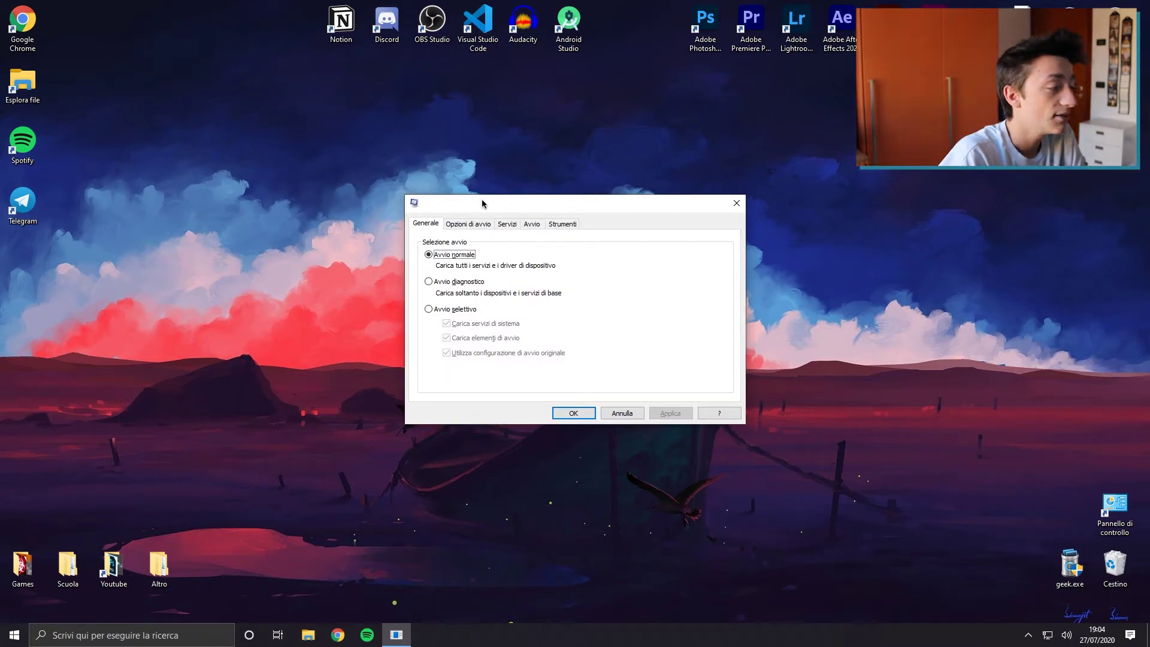
{"action": "left_click_drag", "start_coordinate": [478, 199], "coordinate": [480, 182]}
{"action": "left_click", "coordinate": [514, 206]}
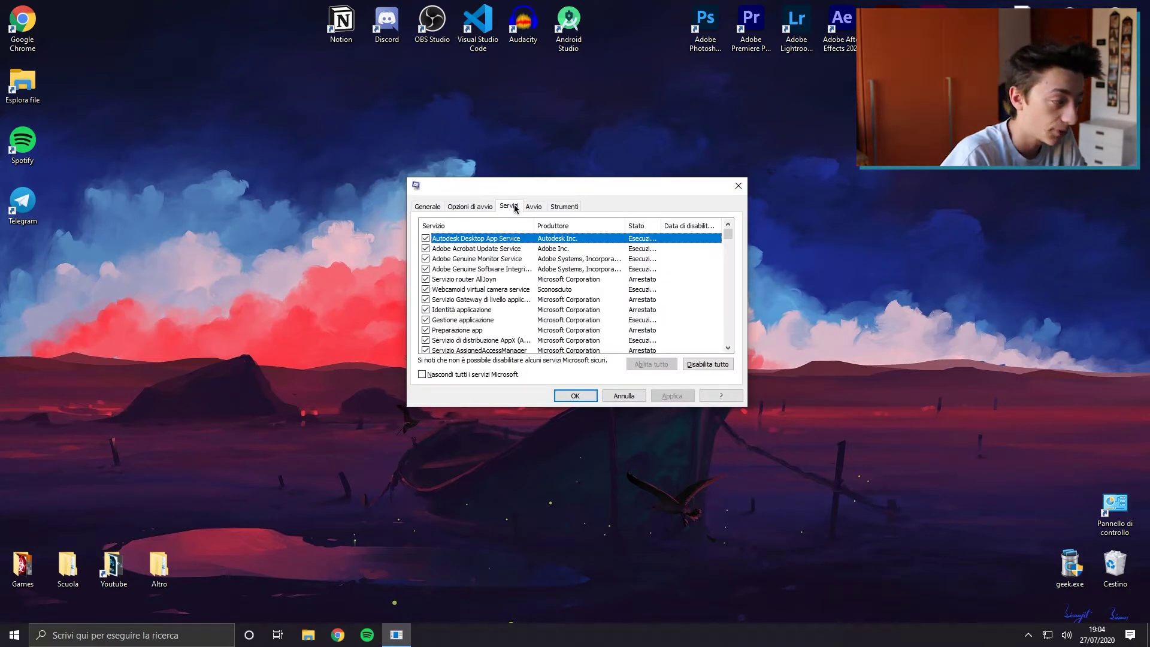
{"action": "left_click", "coordinate": [449, 377]}
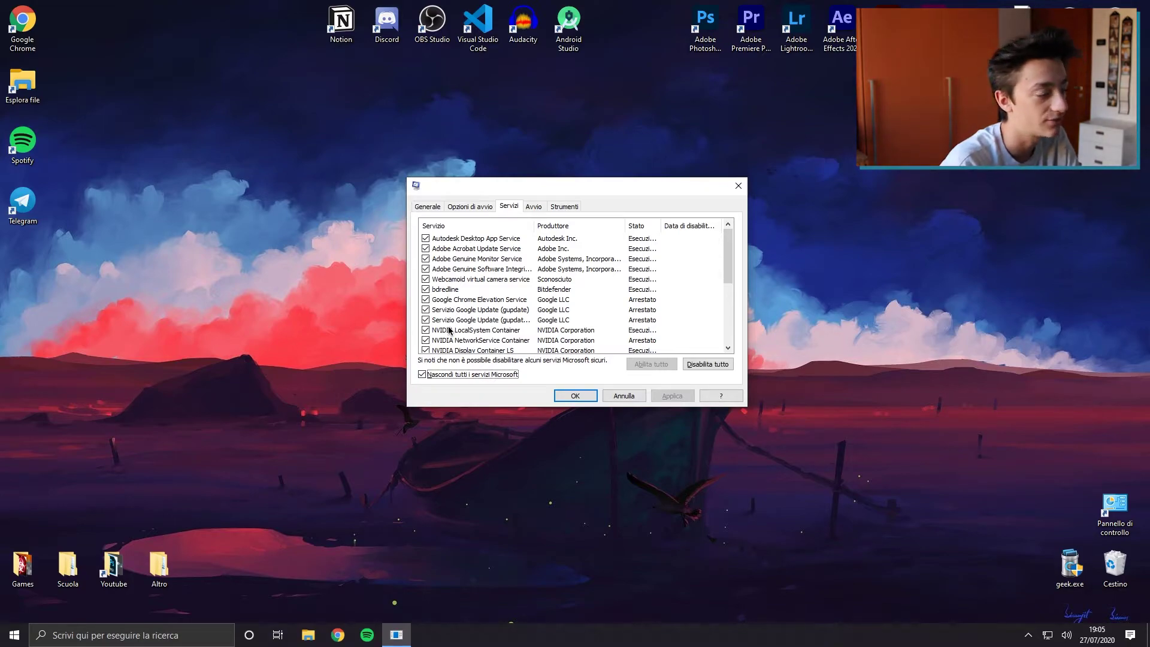
Adjust the selection of non-Microsoft services, apply the changes and close System Configuration
{"action": "key", "text": "Tab"}
{"action": "key", "text": "space"}
{"action": "left_click", "coordinate": [665, 395]}
{"action": "left_click", "coordinate": [738, 186]}
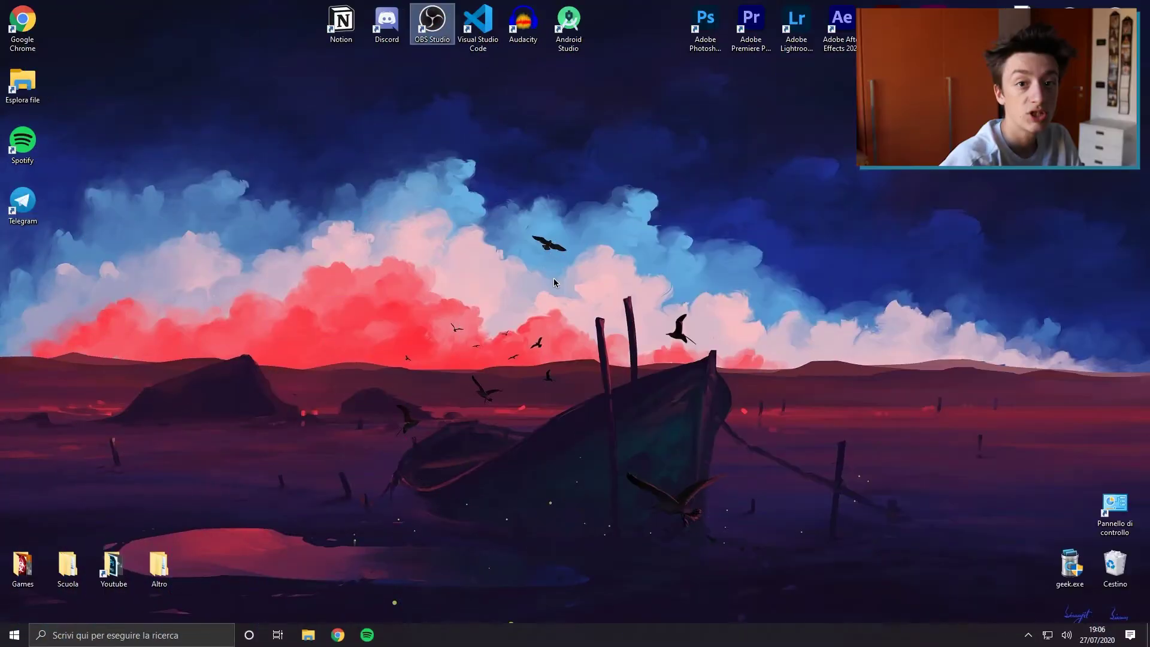
Open Task Manager and view the list of programs that launch at startup
{"action": "right_click", "coordinate": [482, 635]}
{"action": "left_click", "coordinate": [527, 577]}
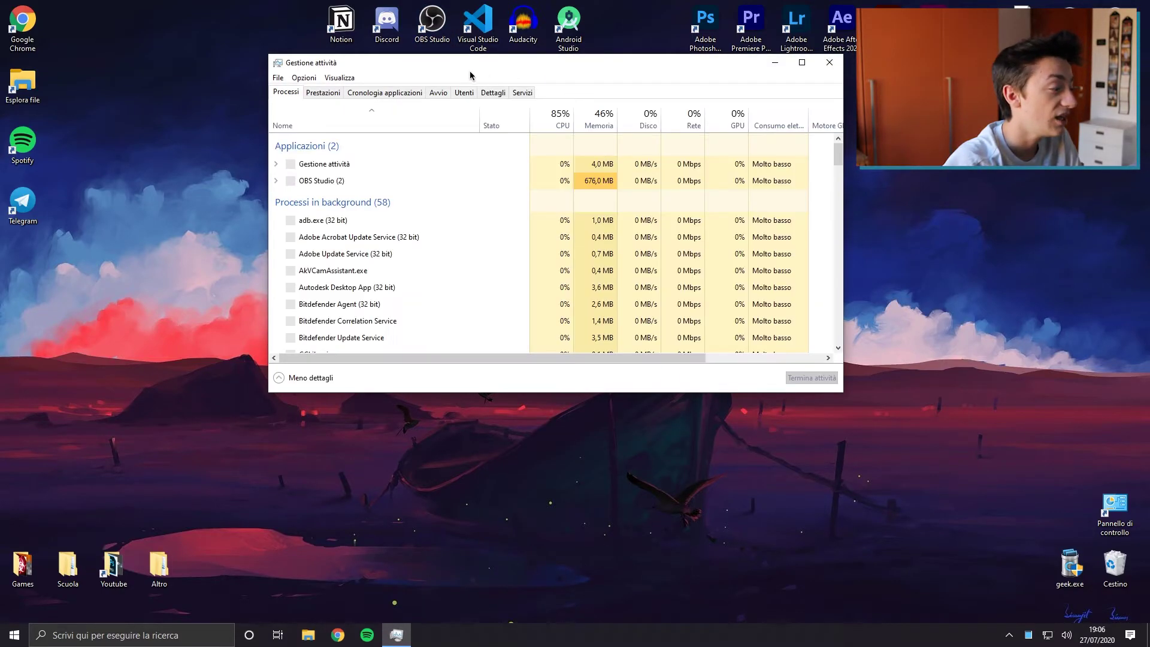
{"action": "left_click", "coordinate": [442, 91]}
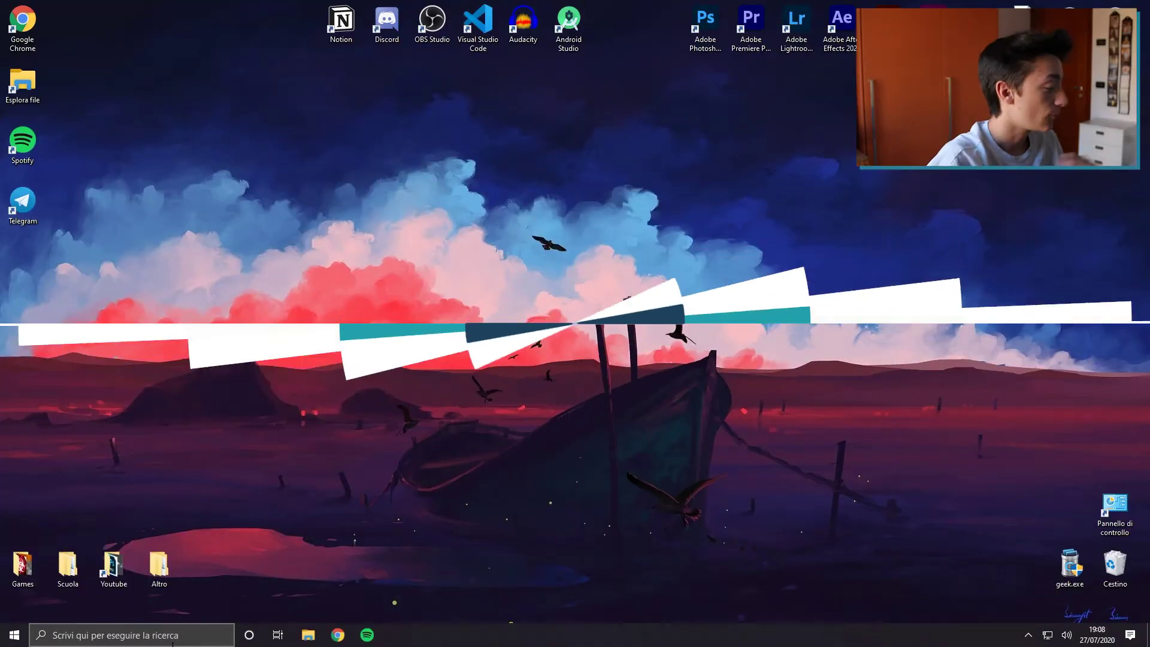
Open Control Panel and bring up the performance options within the advanced system settings
{"action": "left_click", "coordinate": [206, 636]}
{"action": "type", "text": "pn"}
{"action": "key", "text": "Return"}
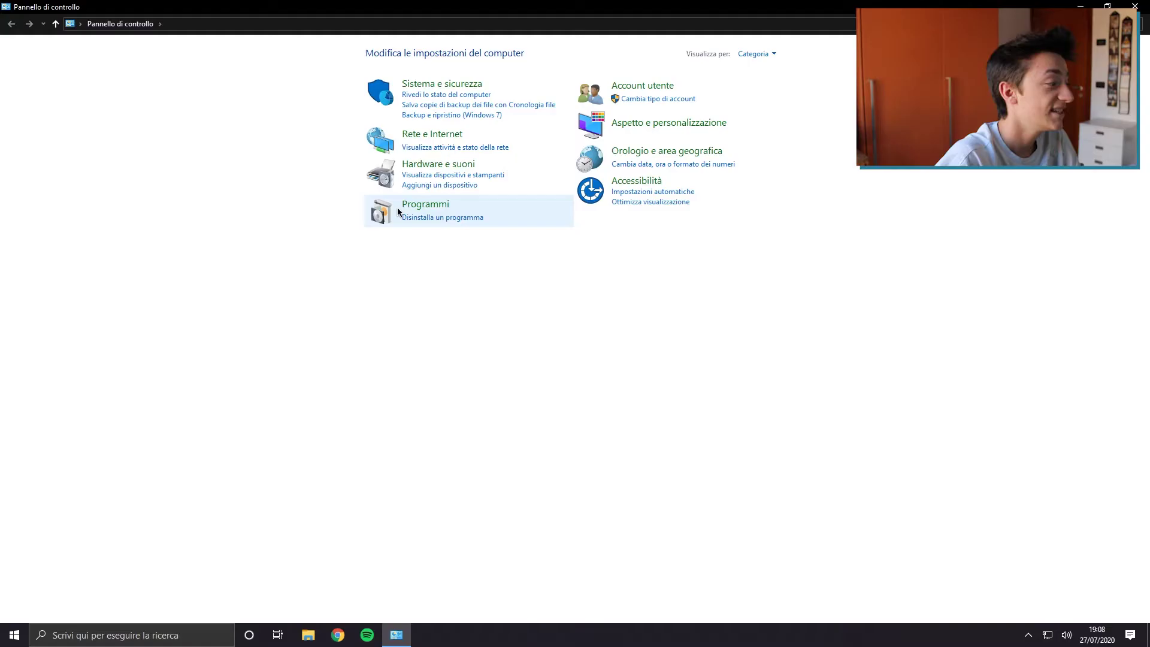
{"action": "left_click", "coordinate": [423, 84]}
{"action": "left_click", "coordinate": [171, 128]}
{"action": "left_click", "coordinate": [66, 135]}
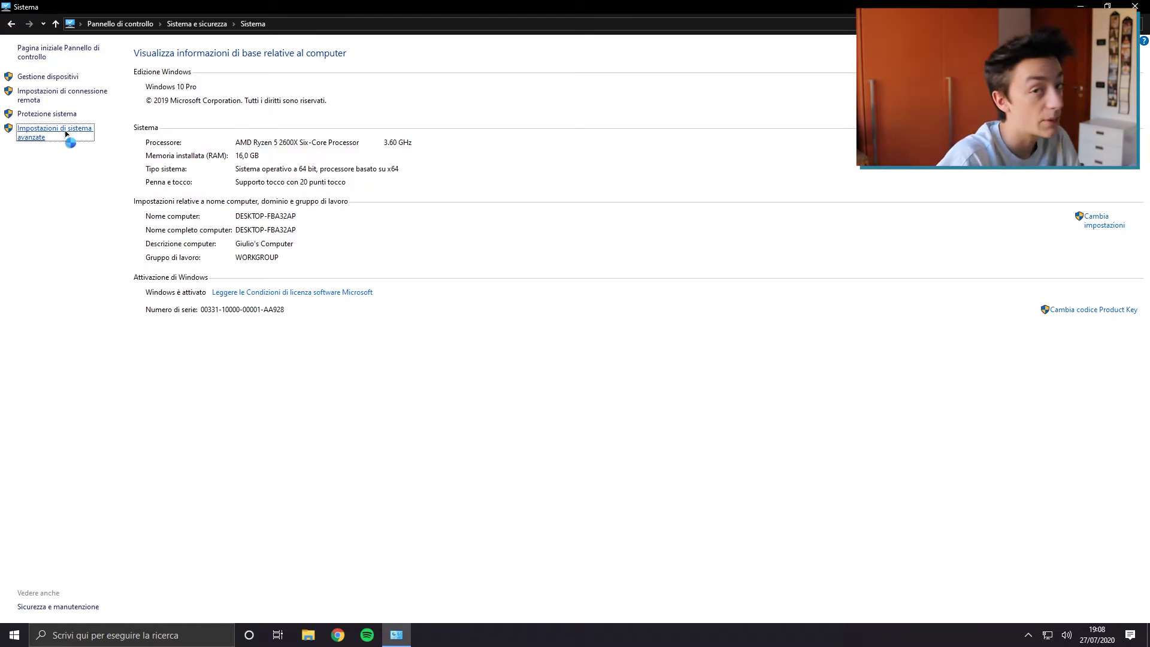
{"action": "left_click", "coordinate": [226, 145]}
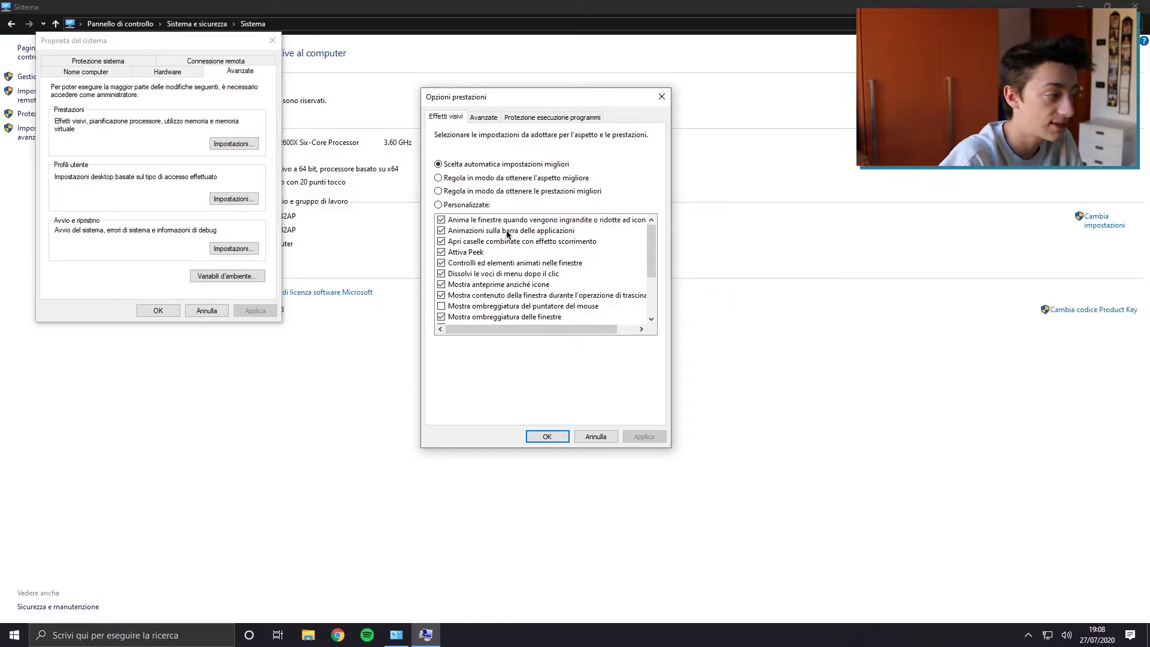
Review the visual effects, turn off the animation for maximizing and minimizing windows, and close the performance options
{"action": "scroll", "coordinate": [539, 282], "scroll_direction": "down", "scroll_amount": 3}
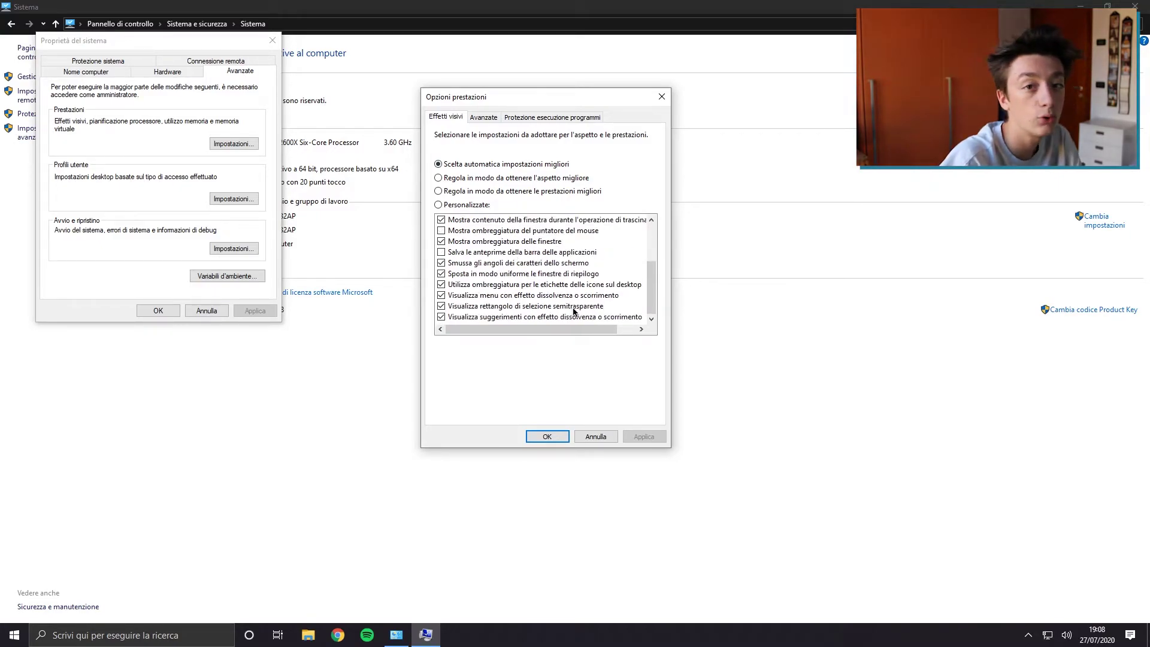
{"action": "scroll", "coordinate": [466, 242], "scroll_direction": "up", "scroll_amount": 3}
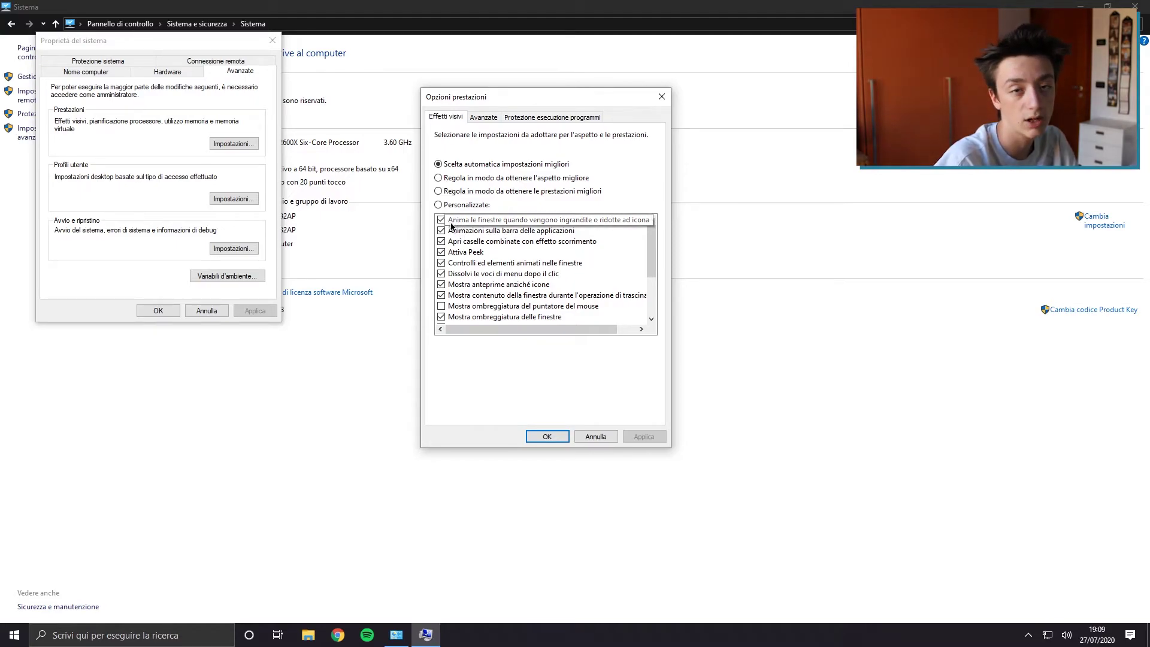
{"action": "left_click", "coordinate": [451, 223]}
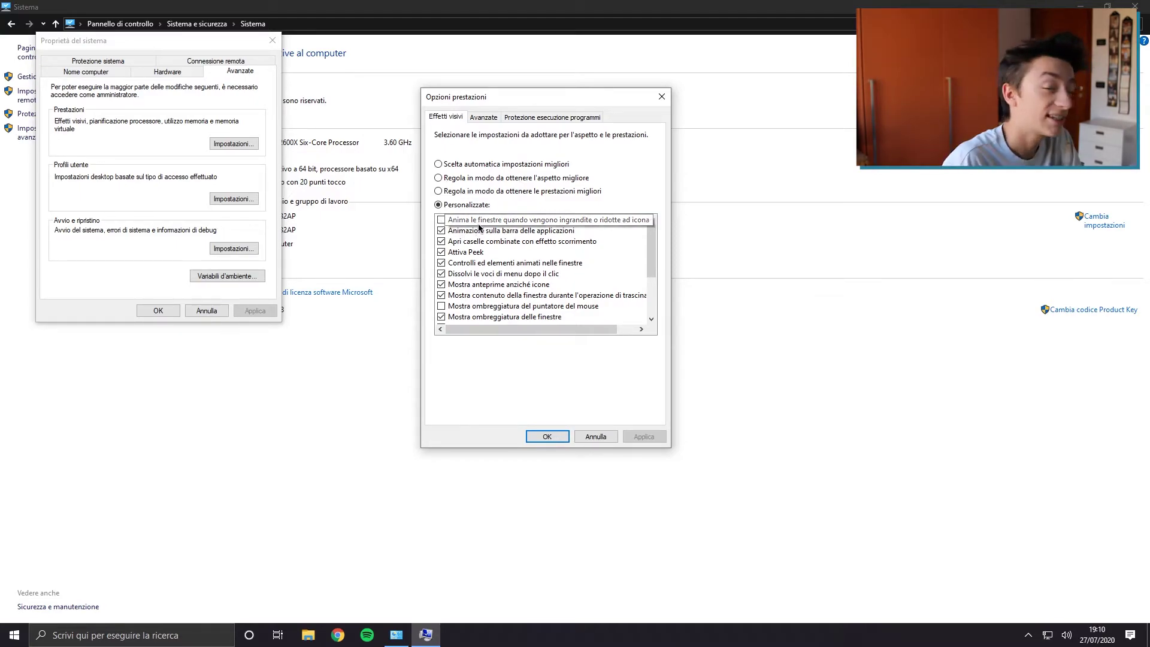
{"action": "left_click", "coordinate": [661, 97]}
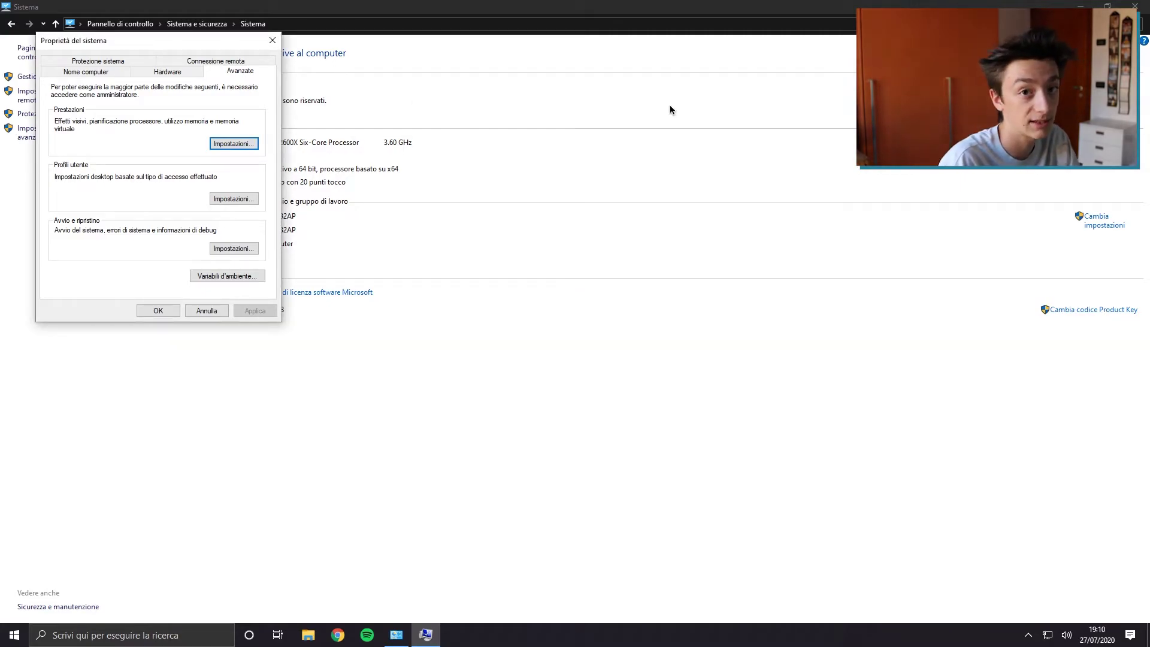
Reopen the performance options, set the visual effects for best performance and look through the effects list
{"action": "key", "text": "Return"}
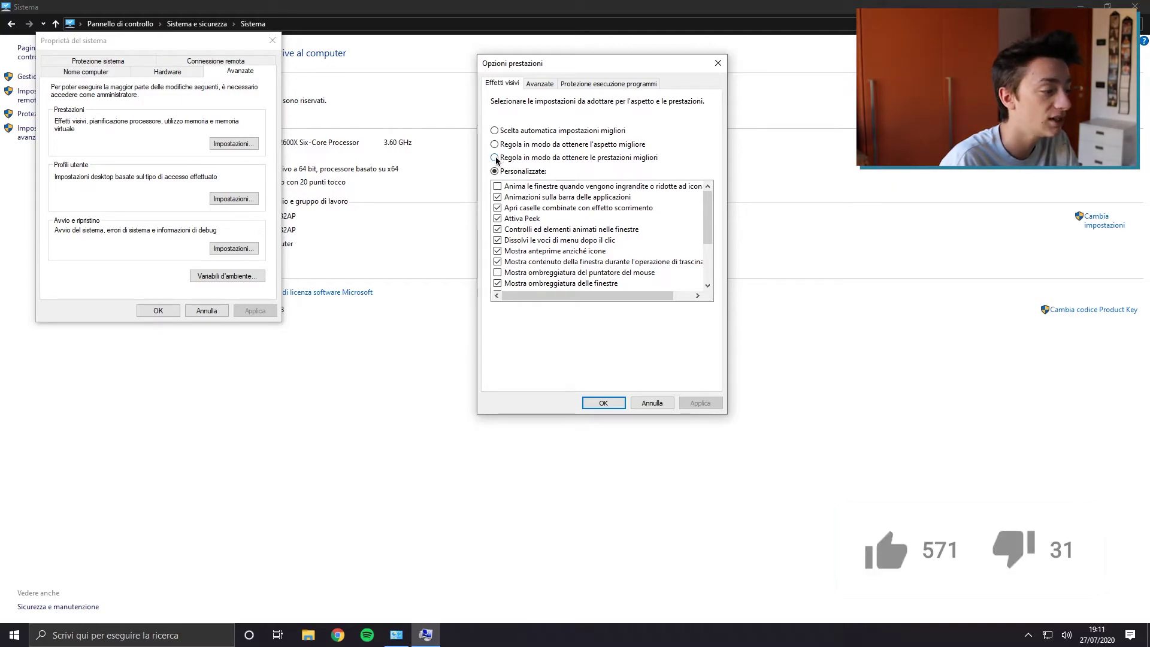
{"action": "left_click", "coordinate": [494, 157]}
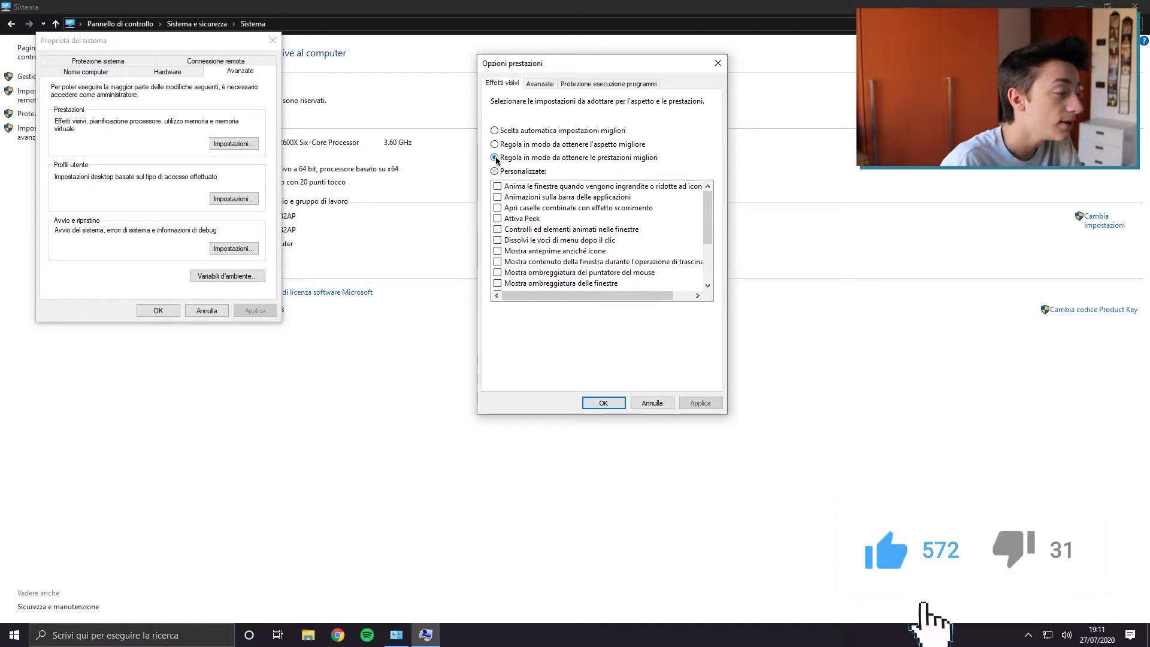
{"action": "scroll", "coordinate": [513, 213], "scroll_direction": "down", "scroll_amount": 3}
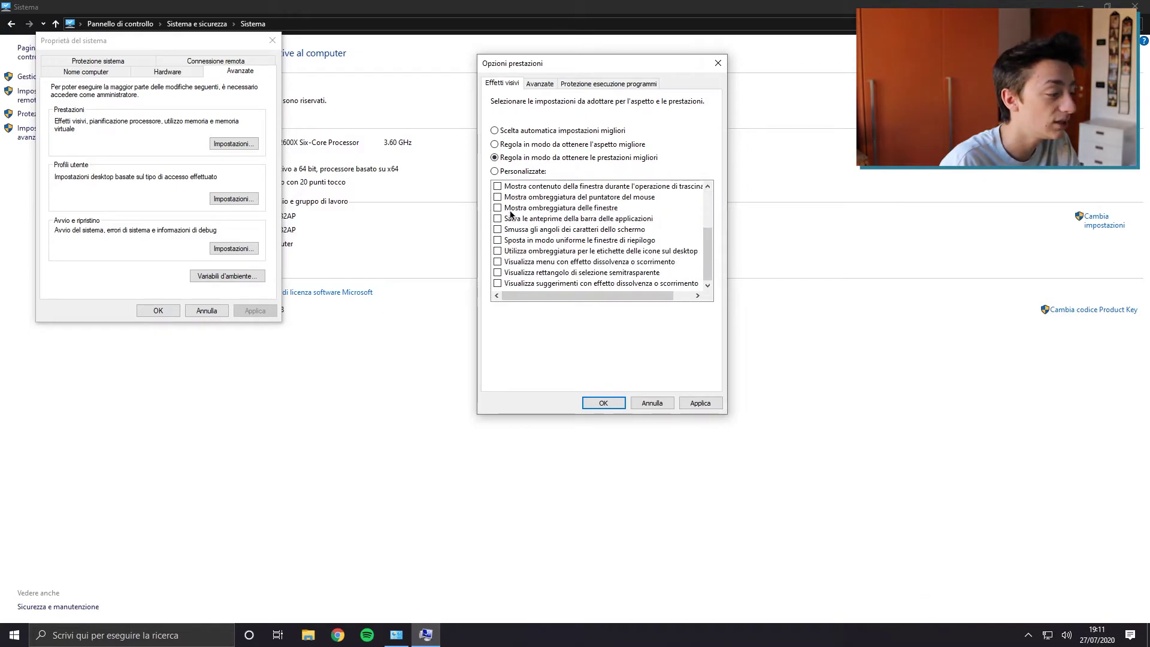
{"action": "scroll", "coordinate": [551, 255], "scroll_direction": "up", "scroll_amount": 3}
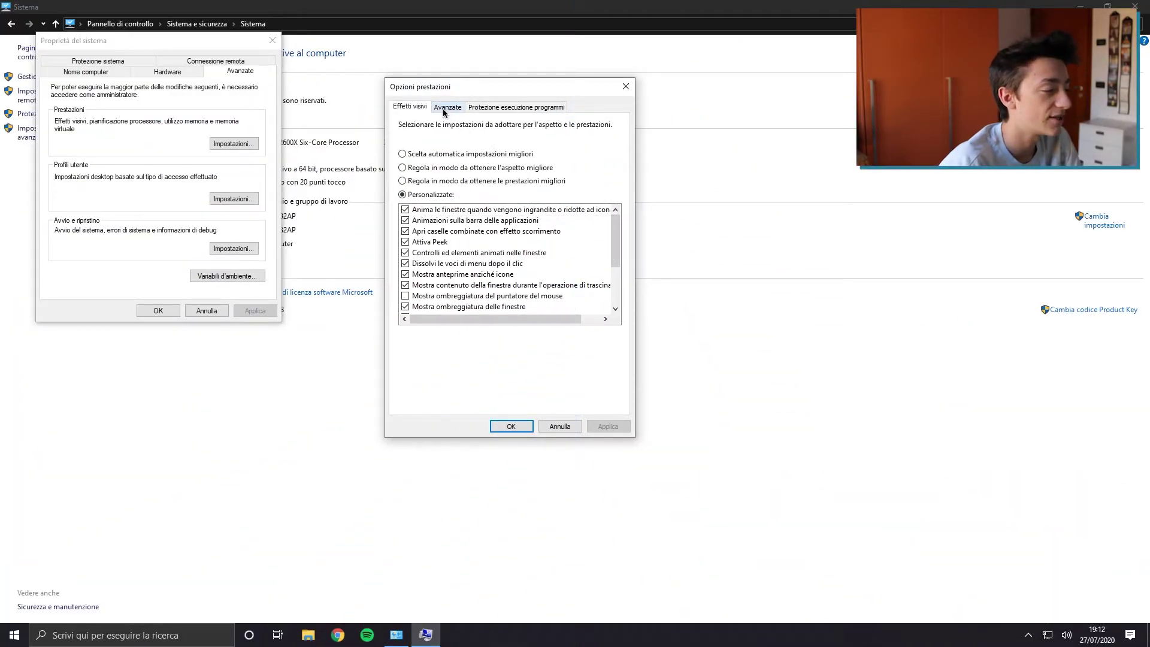
Open the virtual memory settings, turn off automatic paging file management and choose custom sizes for drive C:
{"action": "left_click", "coordinate": [447, 109]}
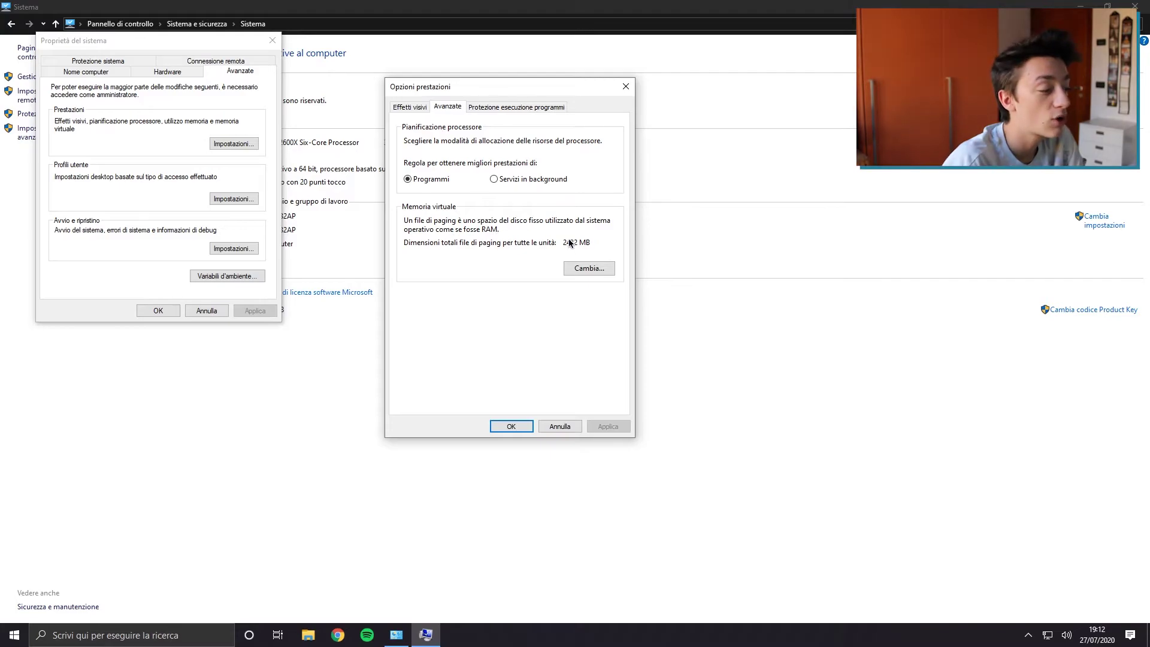
{"action": "left_click", "coordinate": [585, 268]}
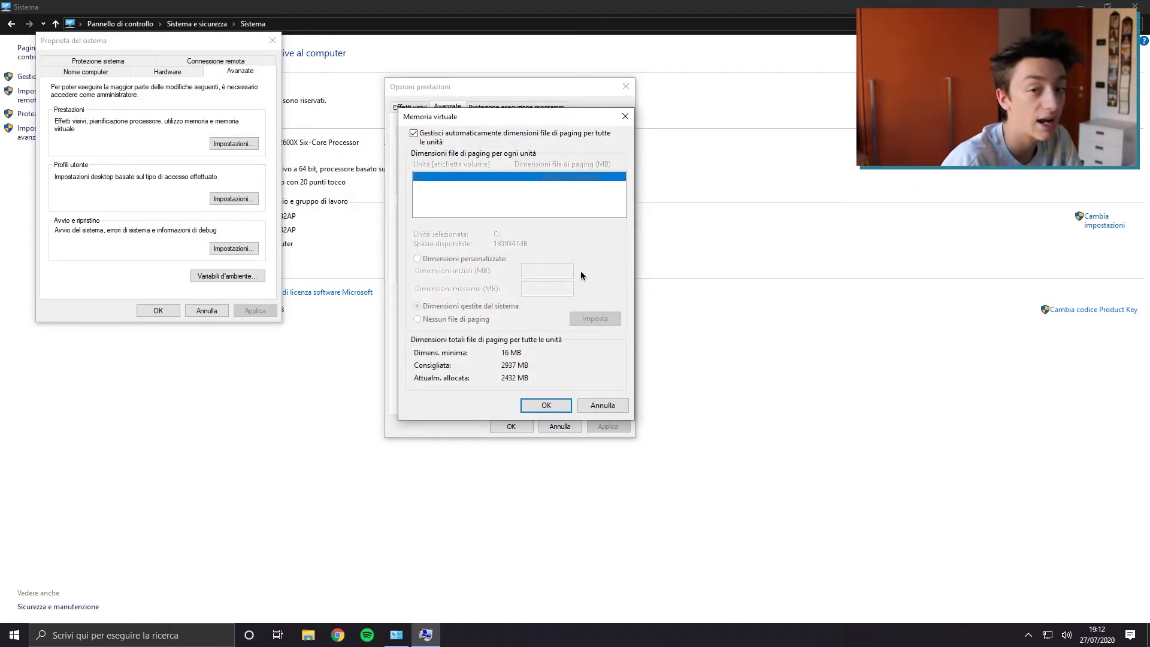
{"action": "left_click", "coordinate": [414, 134]}
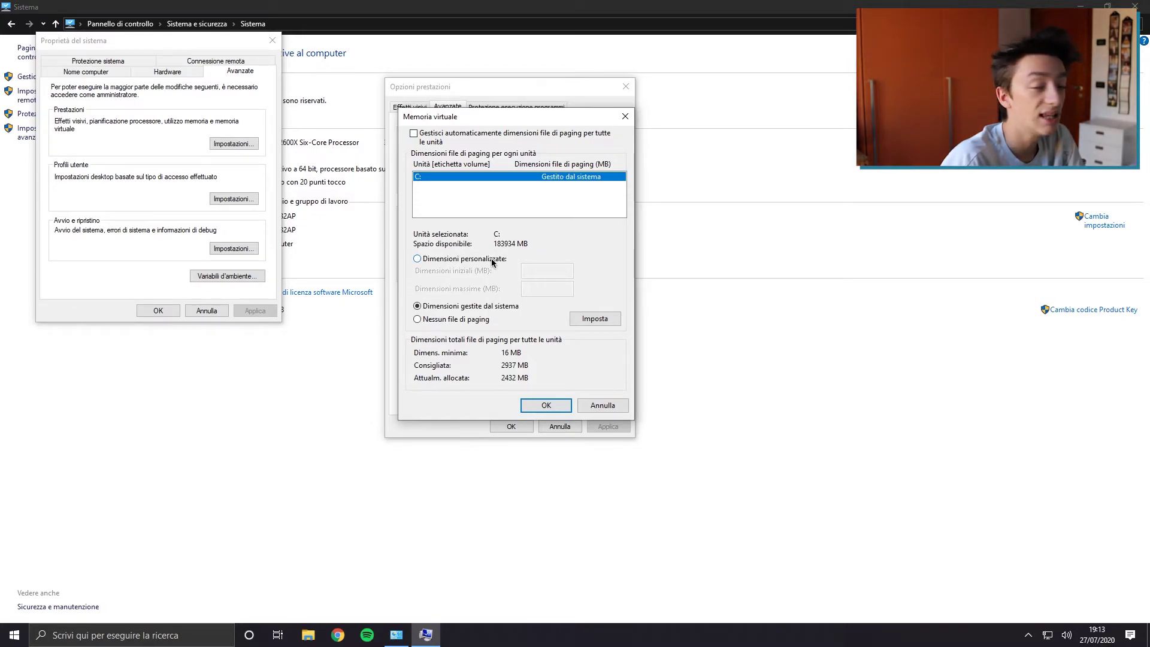
{"action": "left_click", "coordinate": [492, 260]}
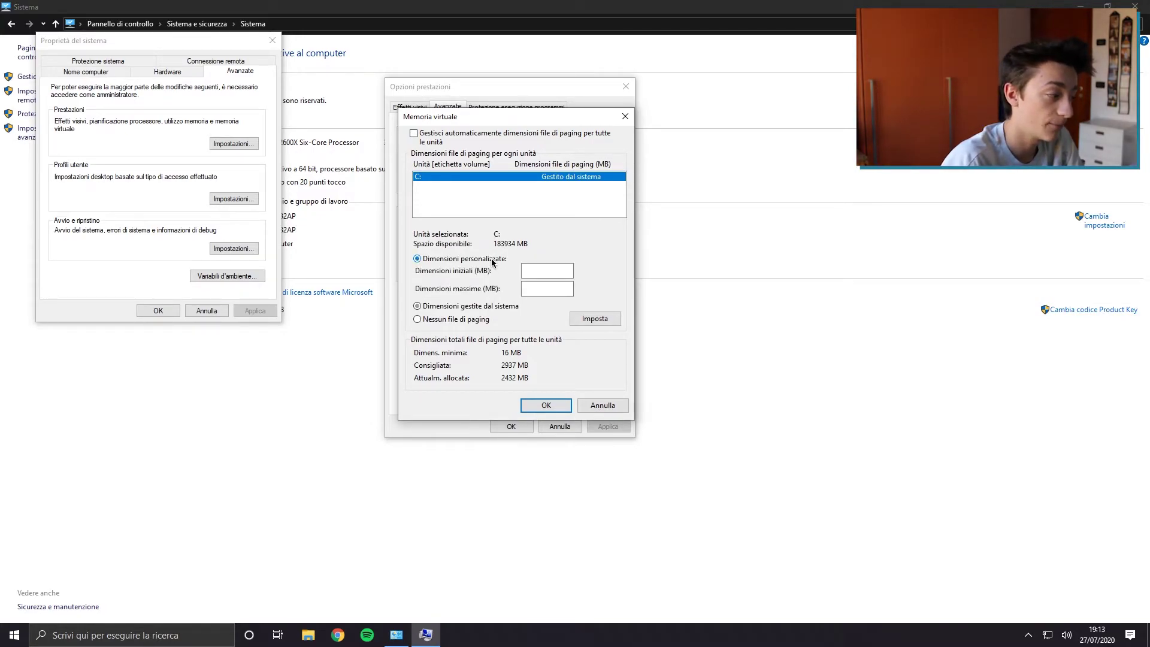
Assign drive C: initial and maximum paging file sizes of 10000 MB, and select the Nessun file di paging option
{"action": "left_click", "coordinate": [537, 274]}
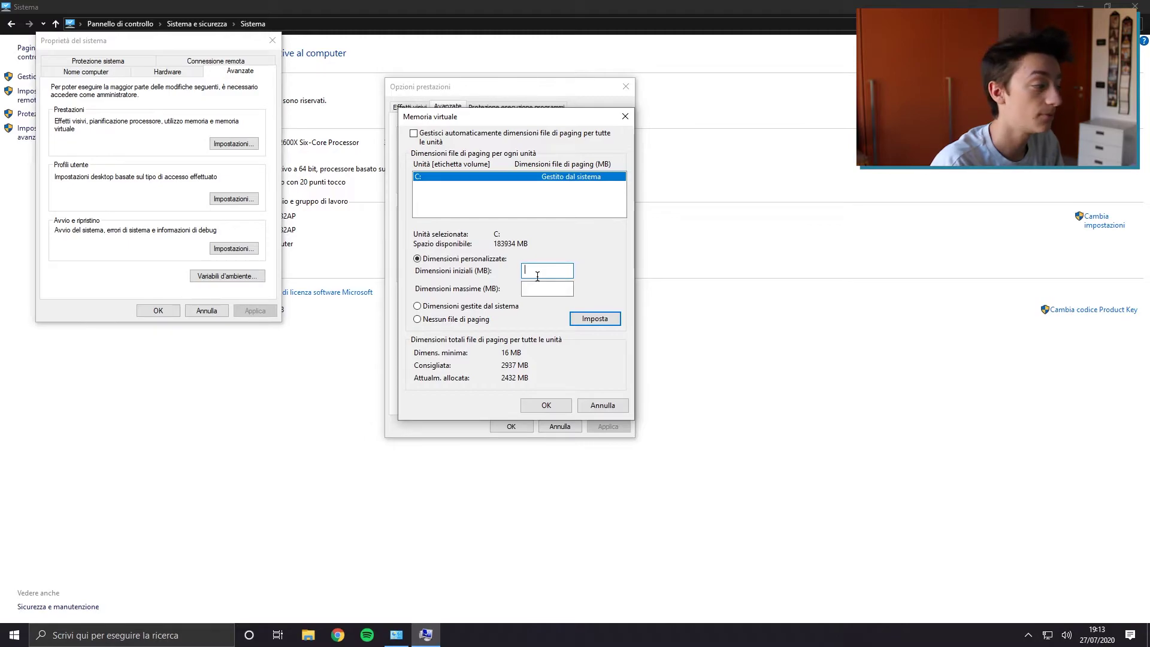
{"action": "type", "text": "10000"}
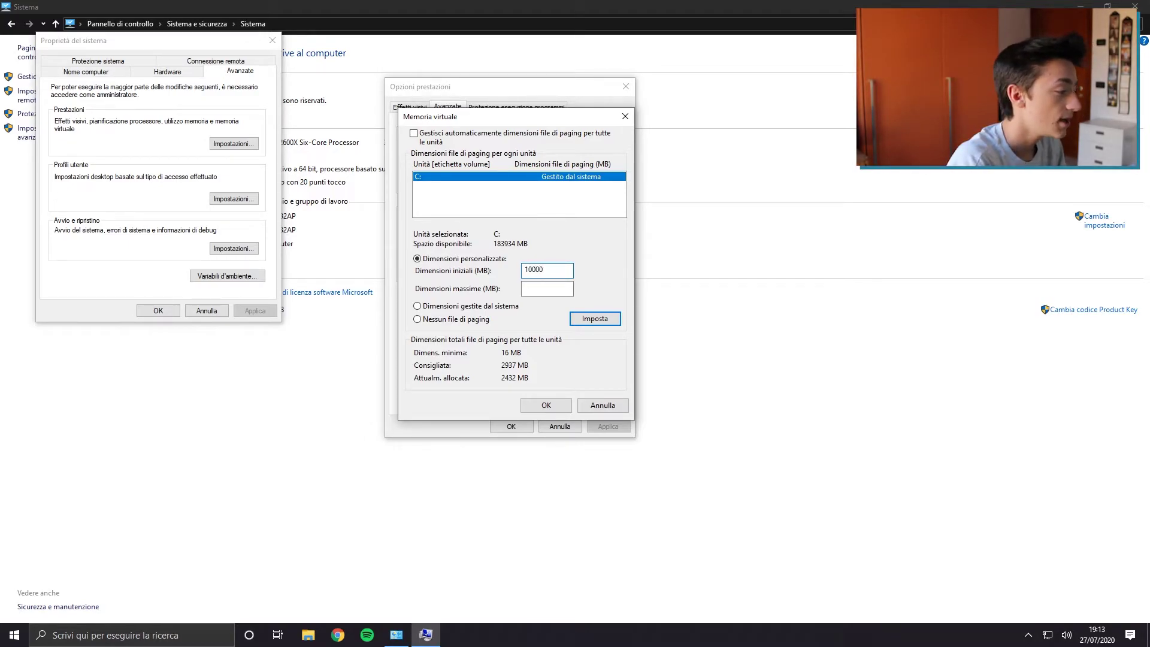
{"action": "left_click", "coordinate": [547, 288]}
{"action": "type", "text": "10000"}
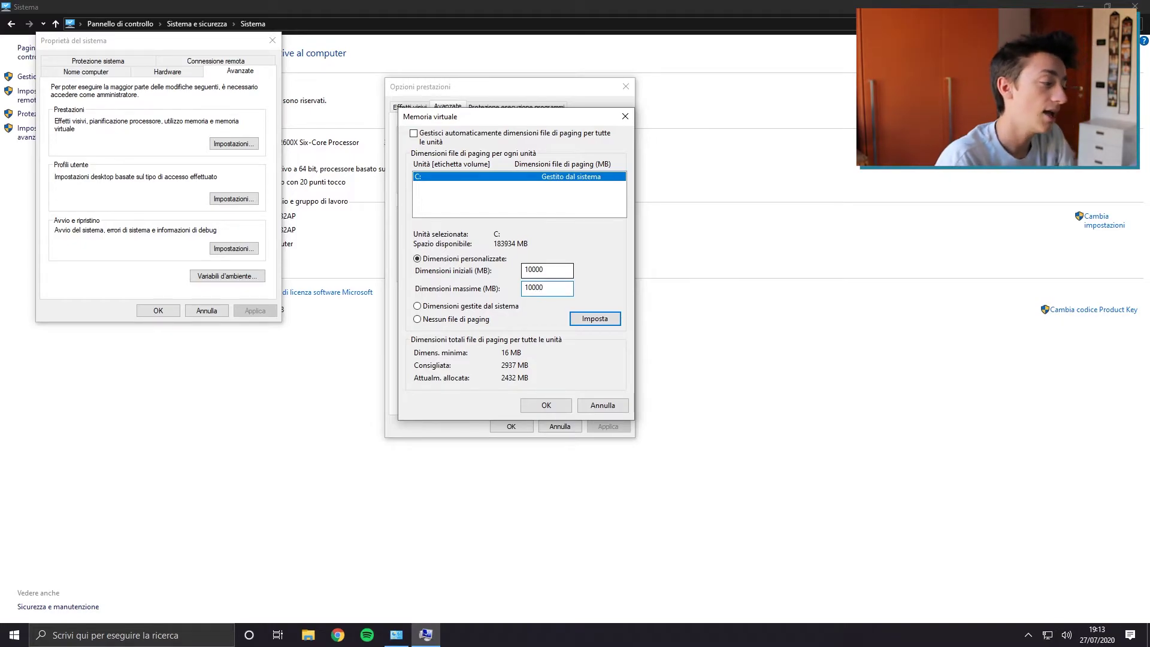
{"action": "left_click", "coordinate": [604, 319]}
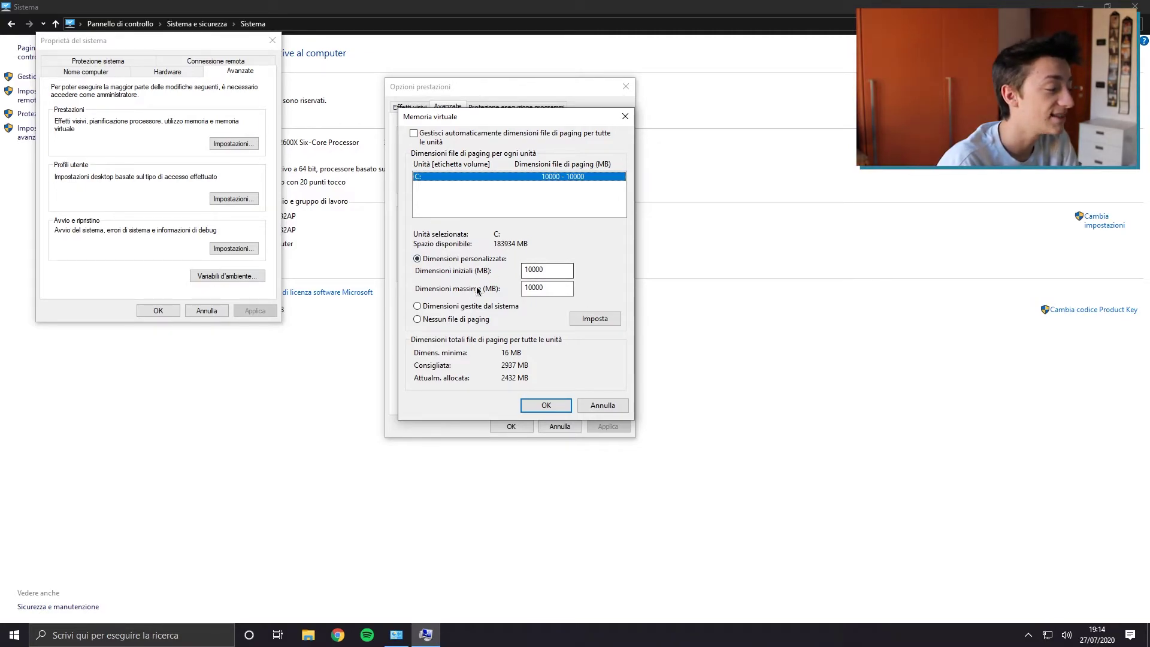
{"action": "left_click", "coordinate": [459, 321]}
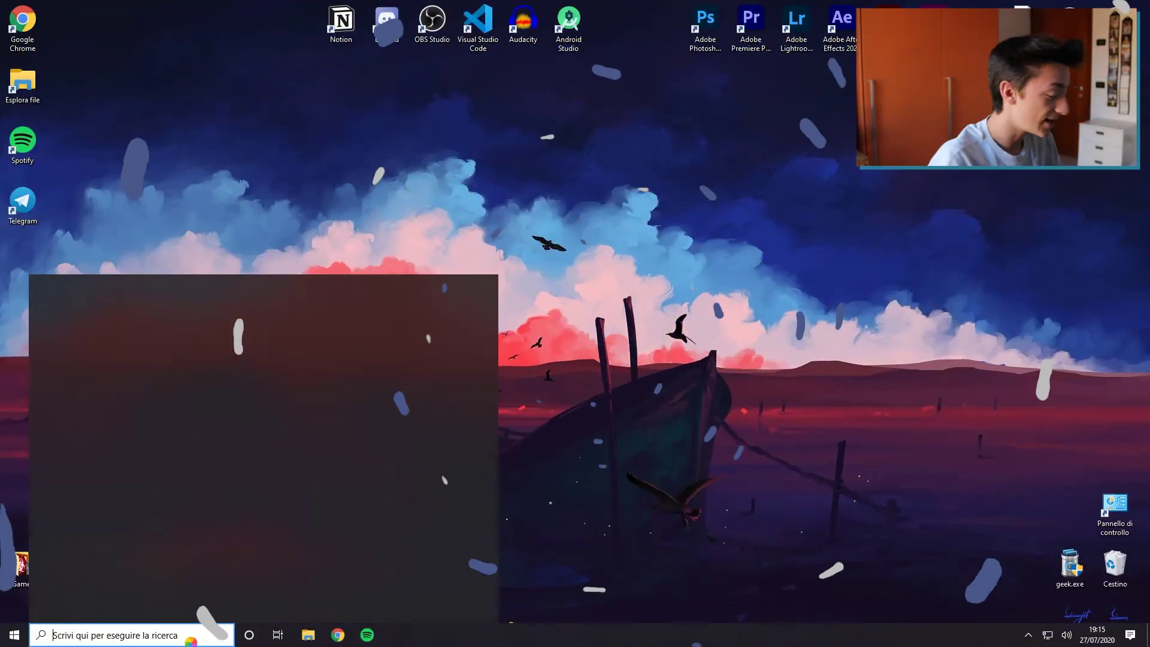
Open the power options in Control Panel and activate the Prestazioni elevate power plan
{"action": "type", "text": "pa"}
{"action": "key", "text": "Return"}
{"action": "left_click", "coordinate": [414, 81]}
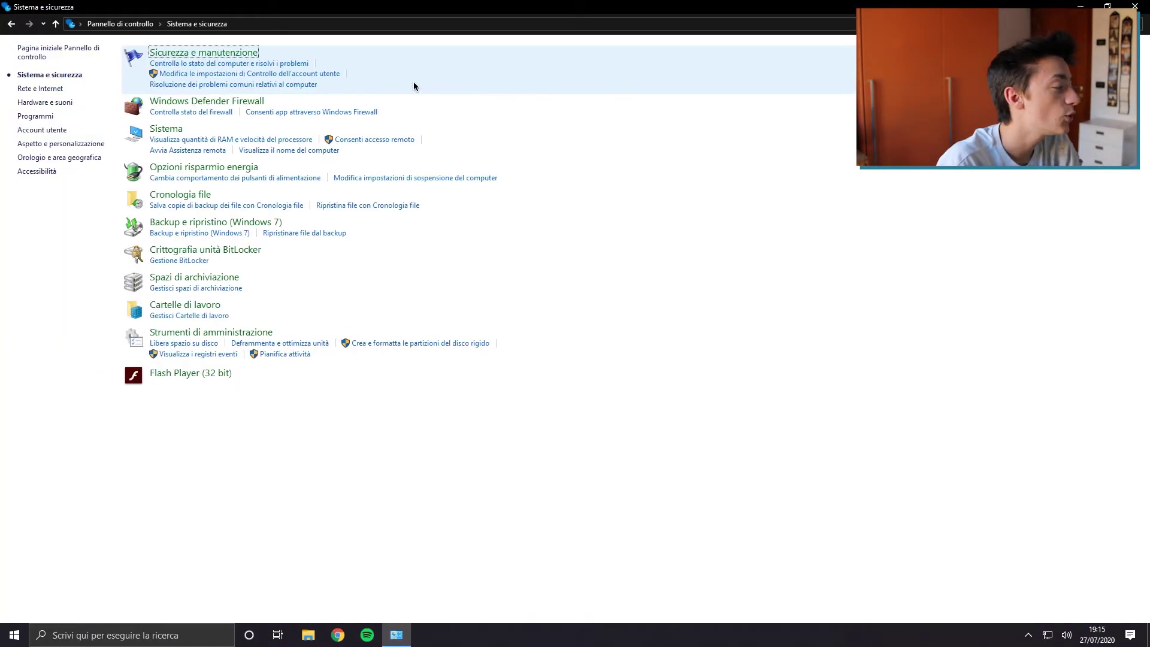
{"action": "left_click", "coordinate": [215, 169]}
{"action": "left_click", "coordinate": [475, 186]}
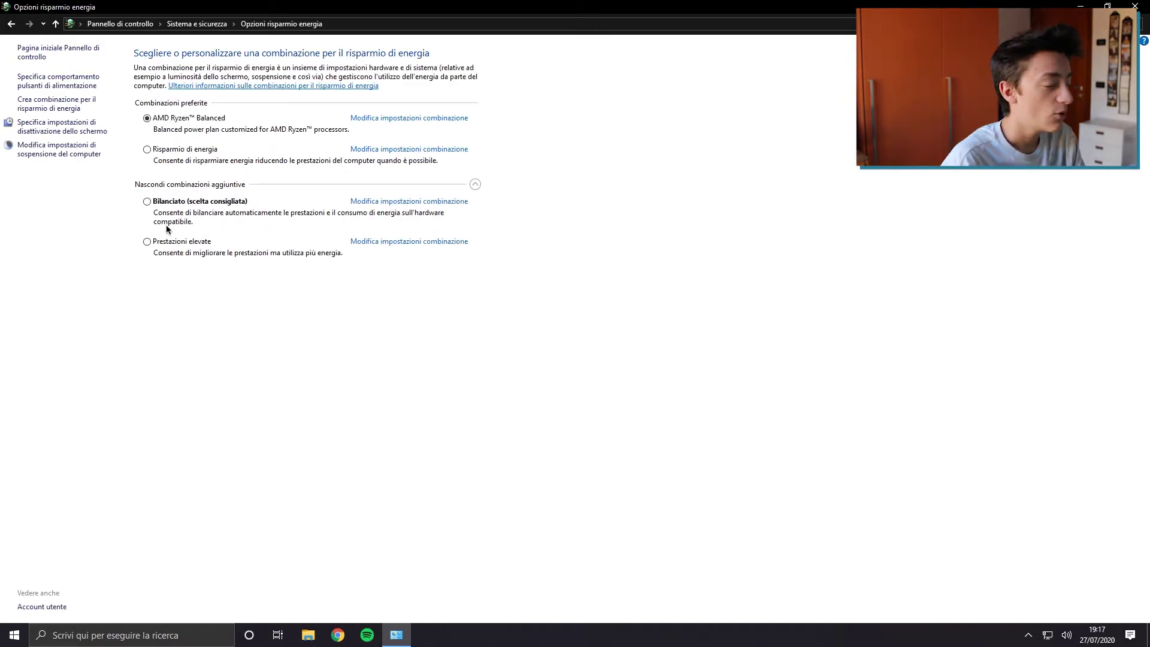
{"action": "left_click", "coordinate": [146, 241]}
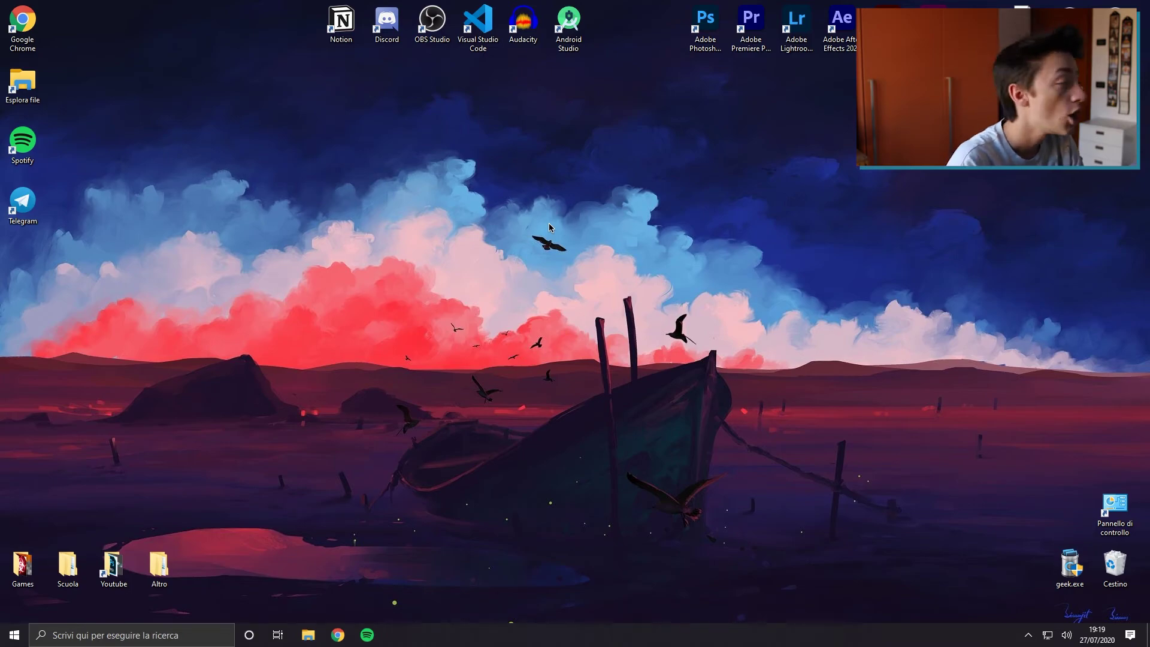
Open Disk Cleanup for drive C: and mark Cestino and File temporanei for deletion
{"action": "left_click", "coordinate": [81, 635]}
{"action": "type", "text": "pulizia"}
{"action": "key", "text": "Return"}
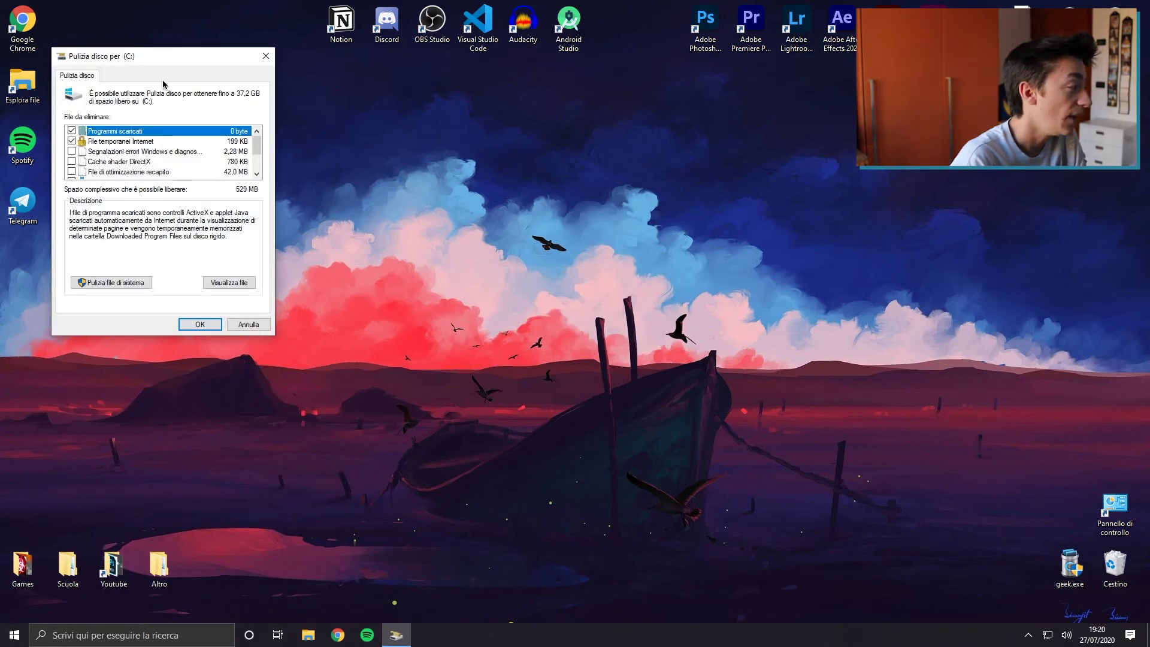
{"action": "left_click_drag", "start_coordinate": [123, 57], "coordinate": [505, 100]}
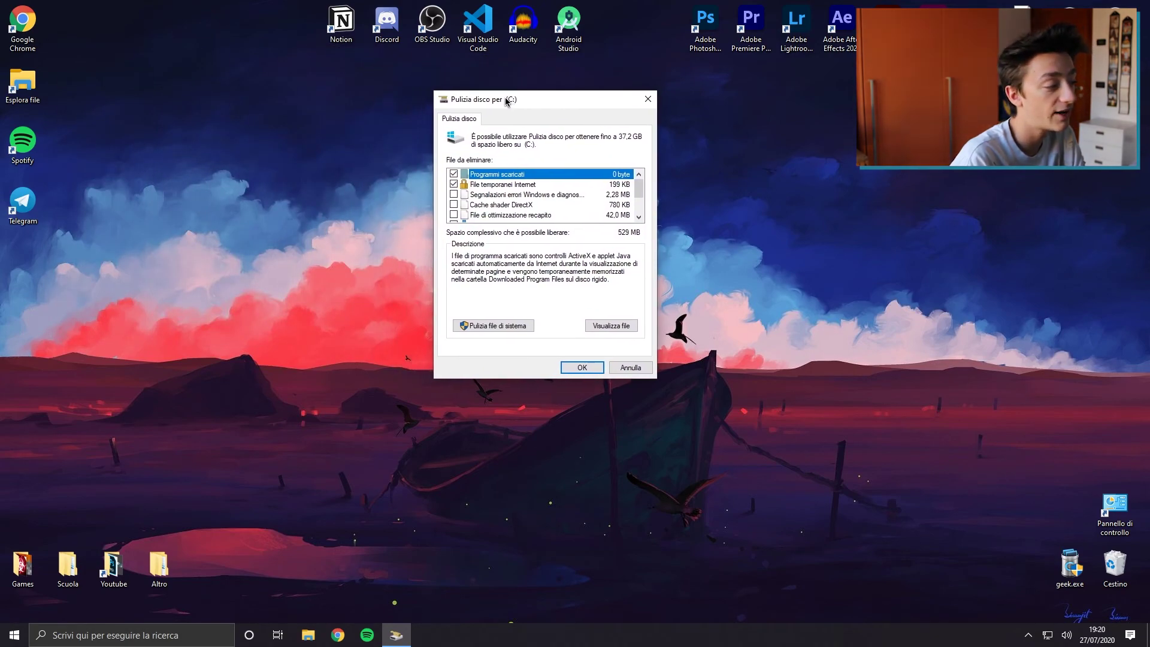
{"action": "scroll", "coordinate": [573, 216], "scroll_direction": "down", "scroll_amount": 2}
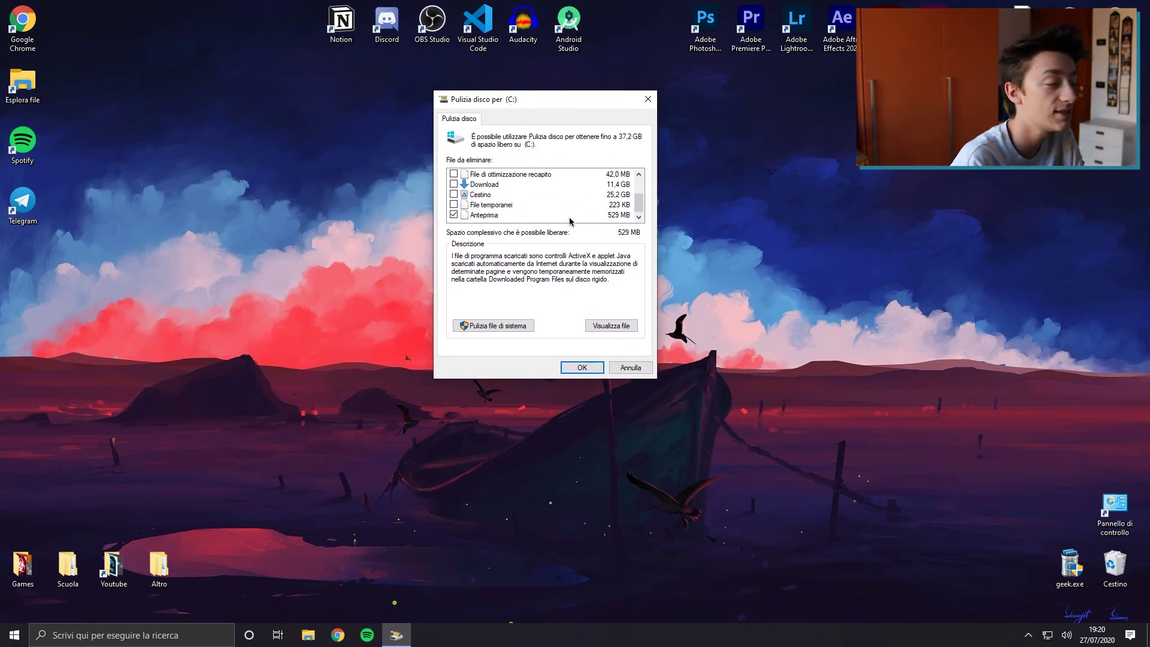
{"action": "left_click", "coordinate": [453, 194]}
{"action": "left_click", "coordinate": [453, 204]}
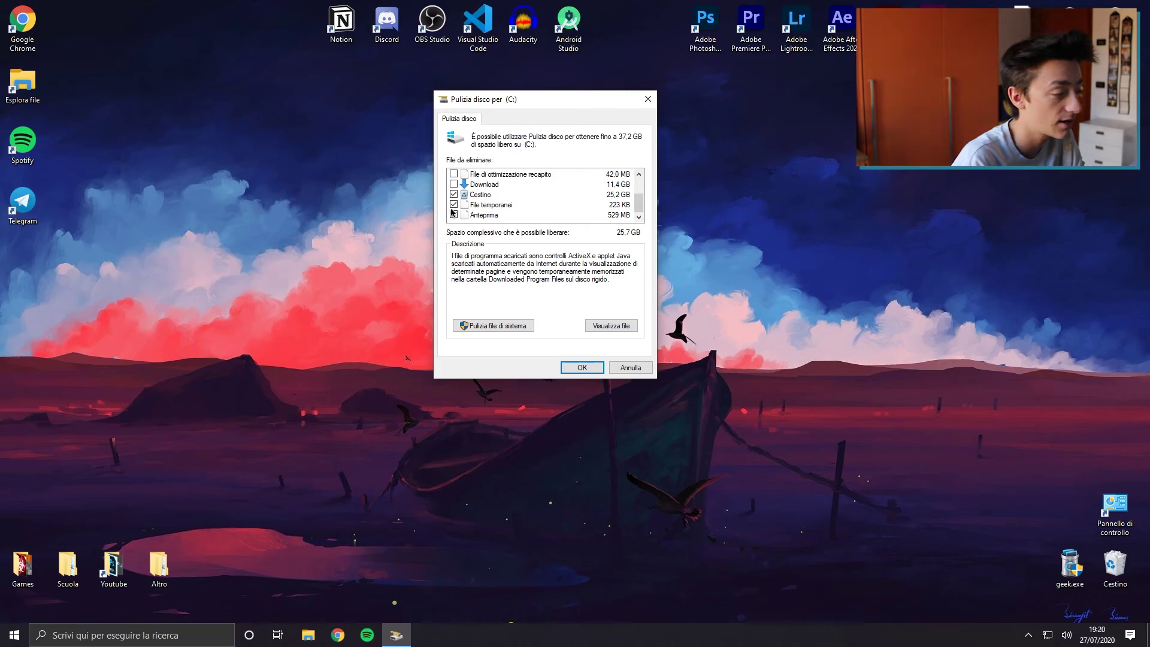
Switch to system file cleanup, also mark the Windows upgrade log files and permanently delete the marked files
{"action": "left_click", "coordinate": [506, 328]}
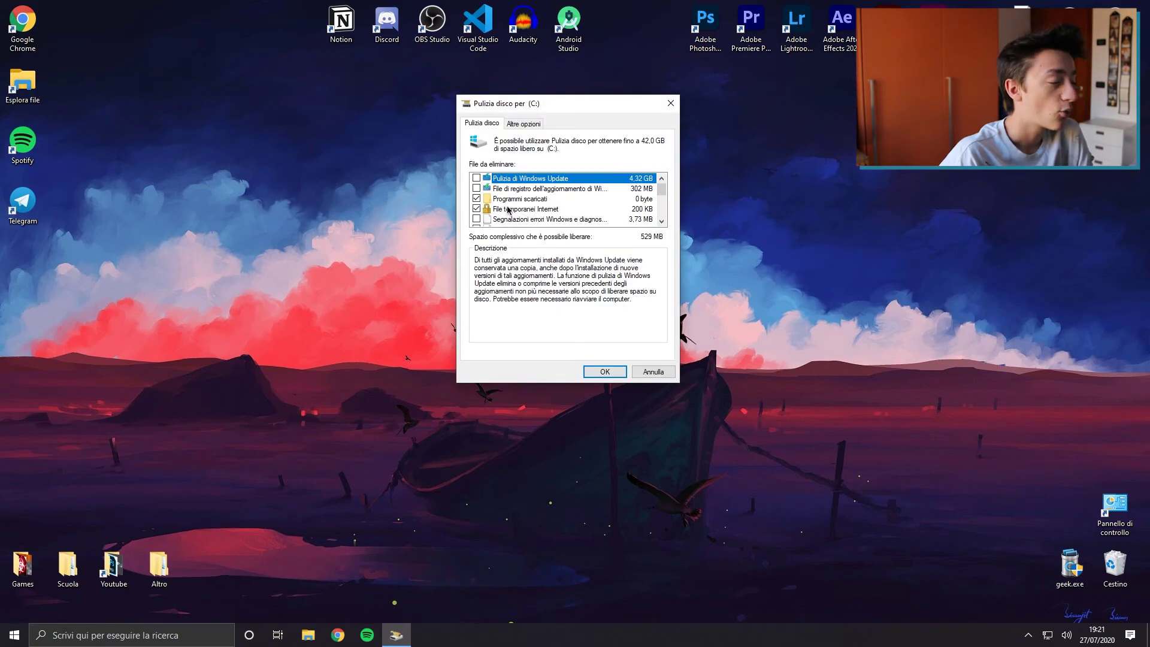
{"action": "left_click", "coordinate": [477, 188]}
{"action": "left_click", "coordinate": [600, 371]}
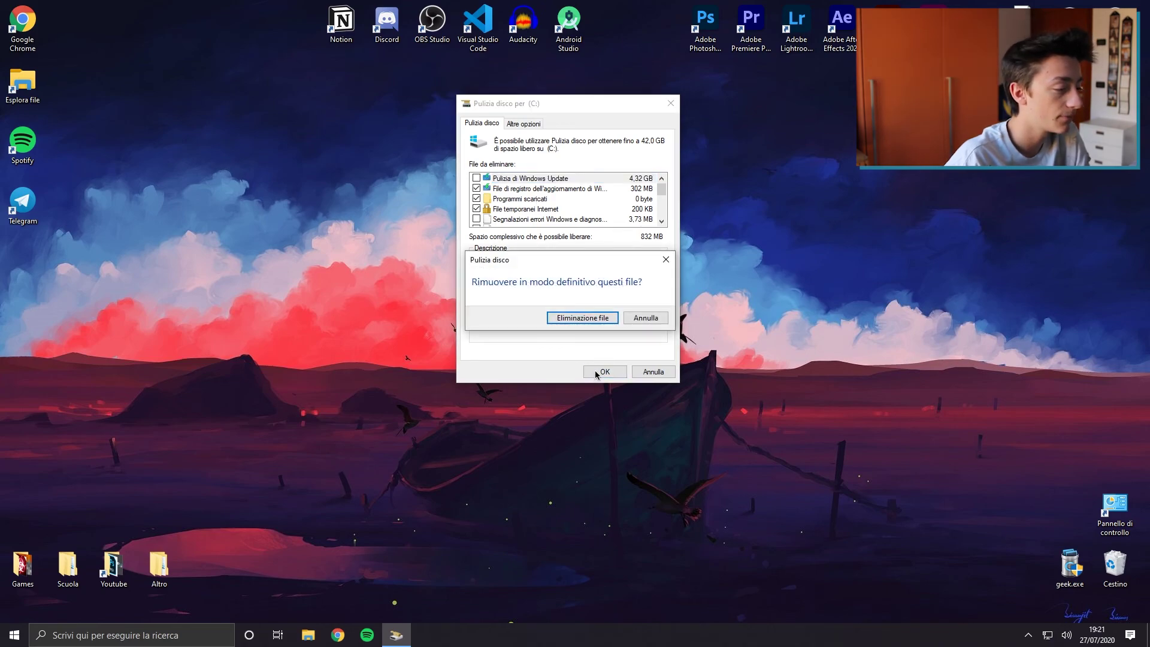
{"action": "left_click", "coordinate": [589, 319]}
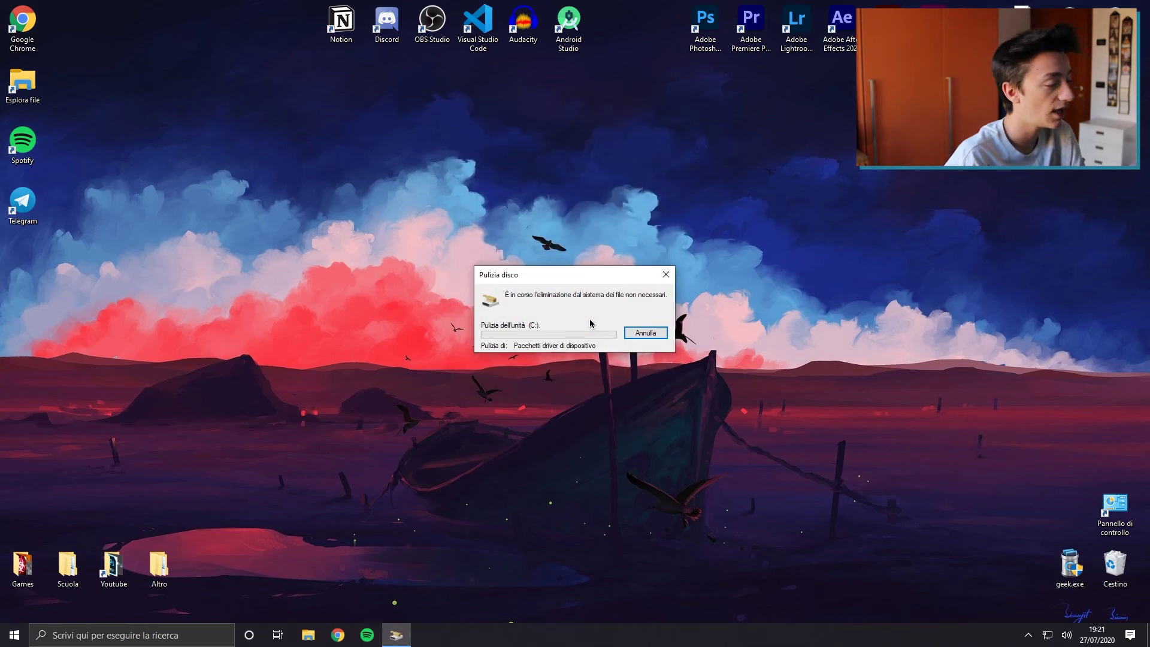